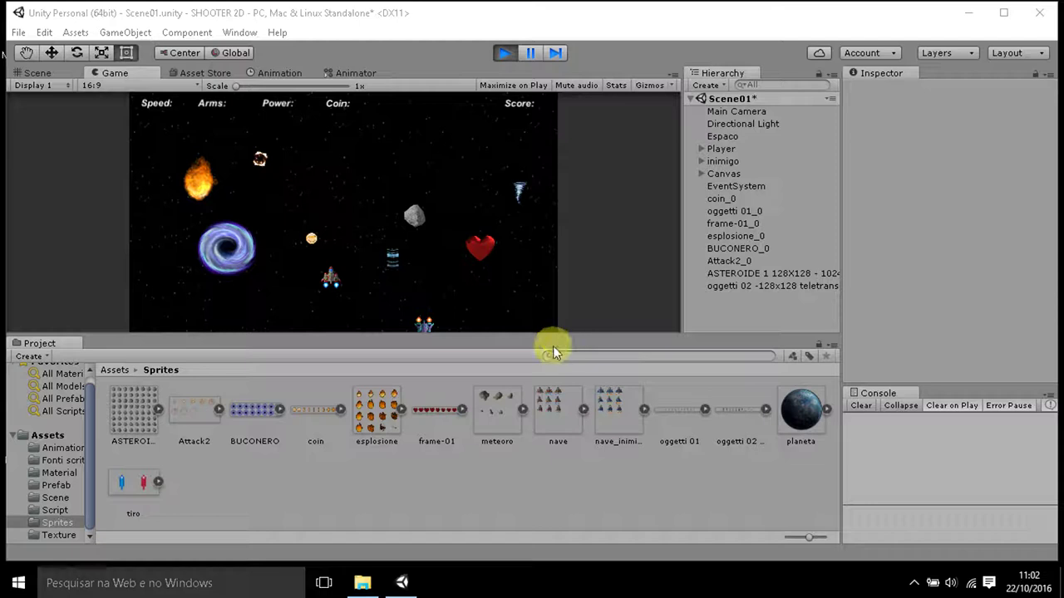
Stop the running SHOOTER 2D game preview to return to Scene01 editing.
click(362, 17)
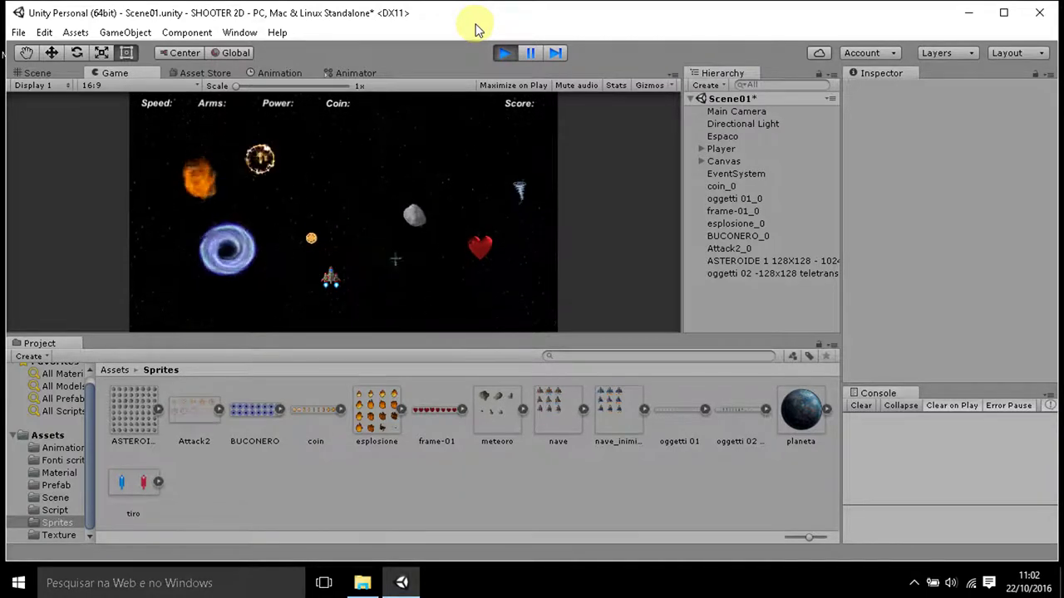
click(502, 53)
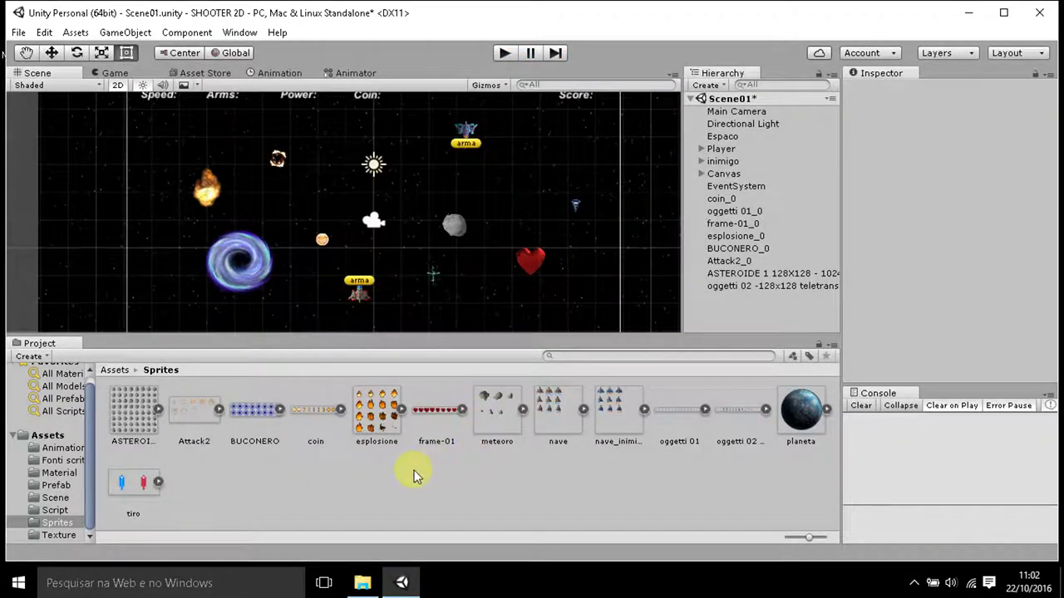
Import magic_001.png from Desktop > cose mie > mio GIOCO spaziale into the Sprites folder.
right_click(373, 475)
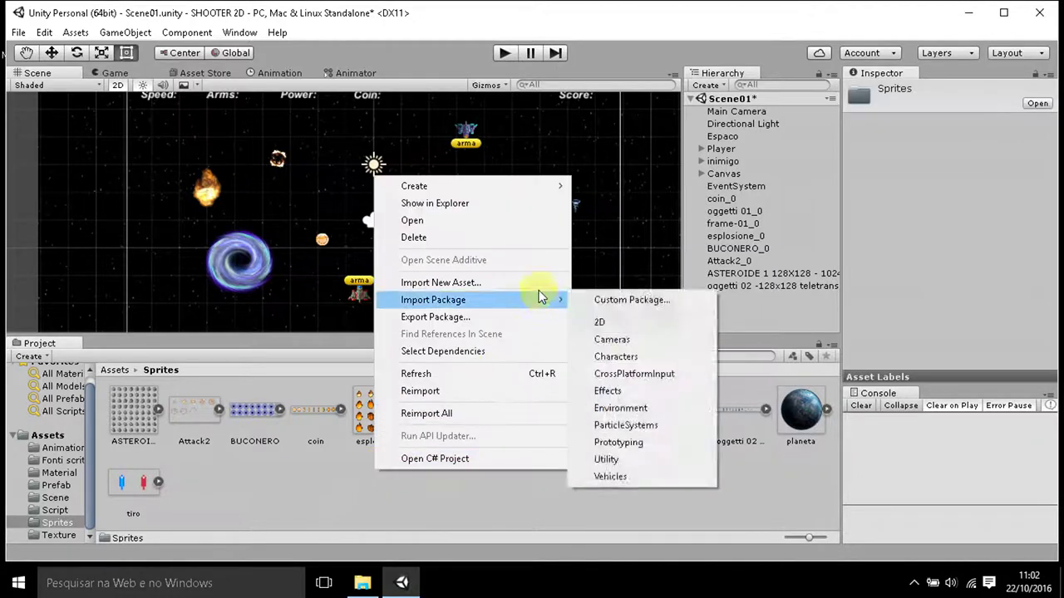
click(541, 283)
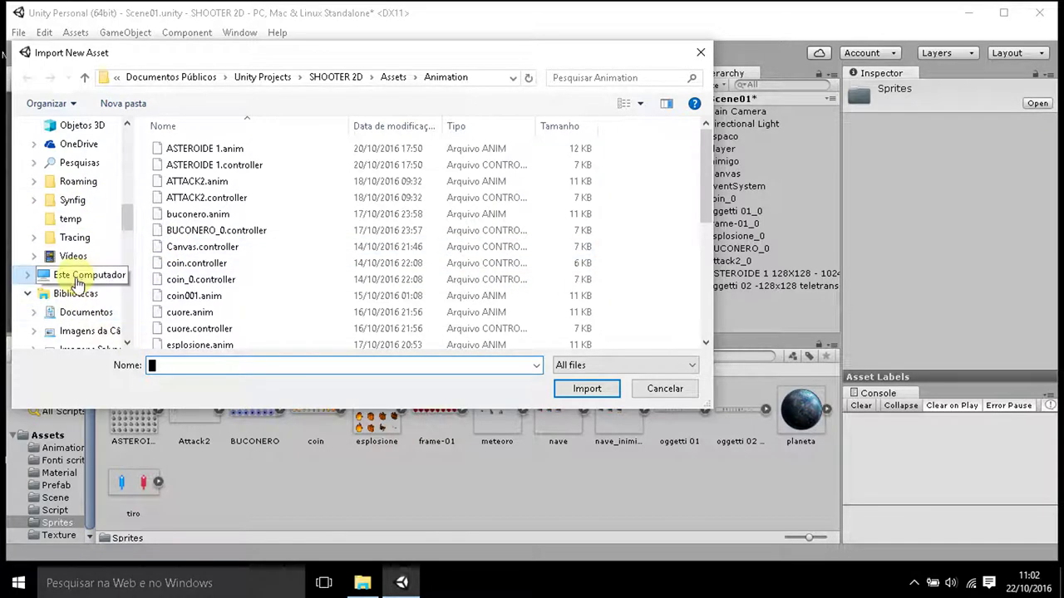
scroll(105, 178, up, 3)
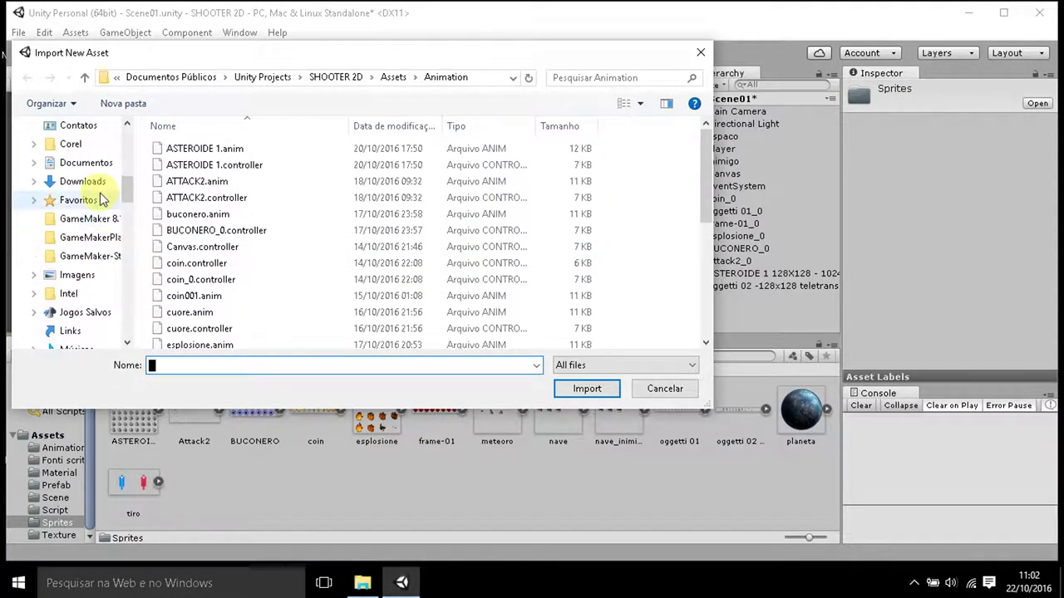
scroll(83, 192, up, 2)
click(74, 237)
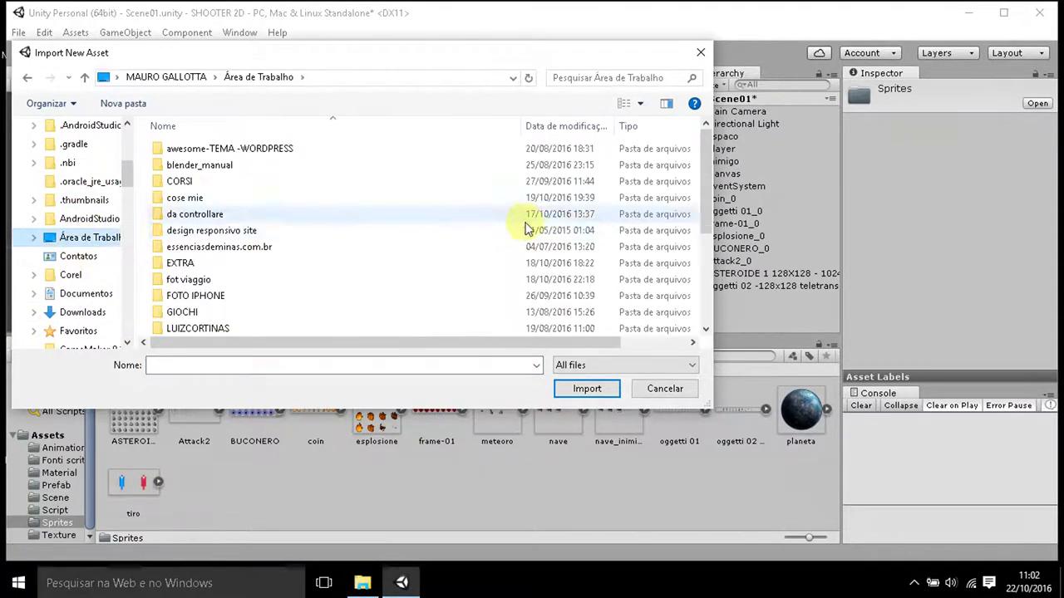
scroll(424, 207, down, 2)
scroll(420, 207, down, 2)
scroll(373, 225, up, 4)
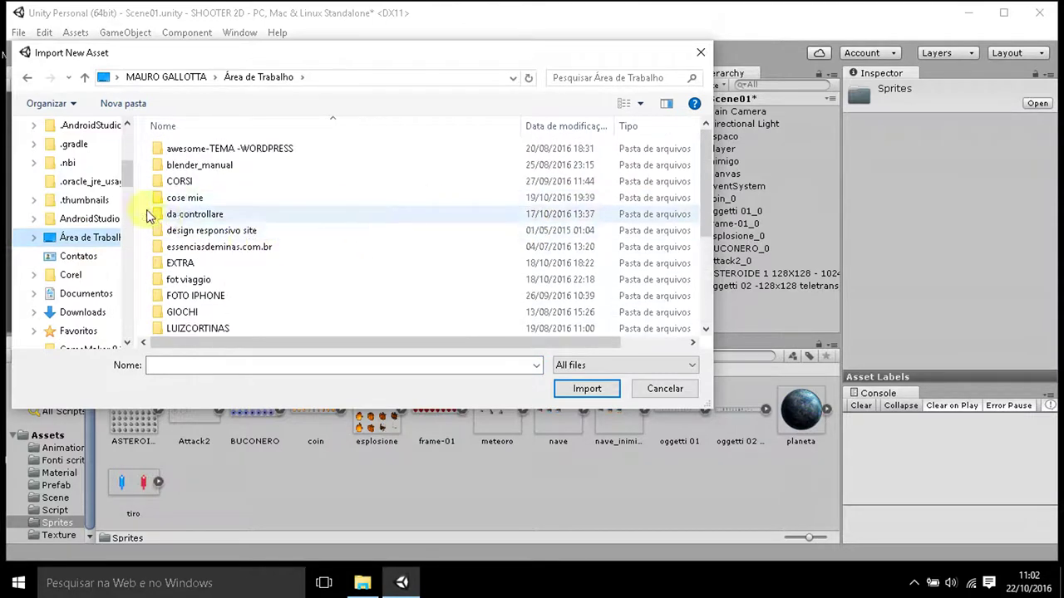
scroll(216, 224, down, 1)
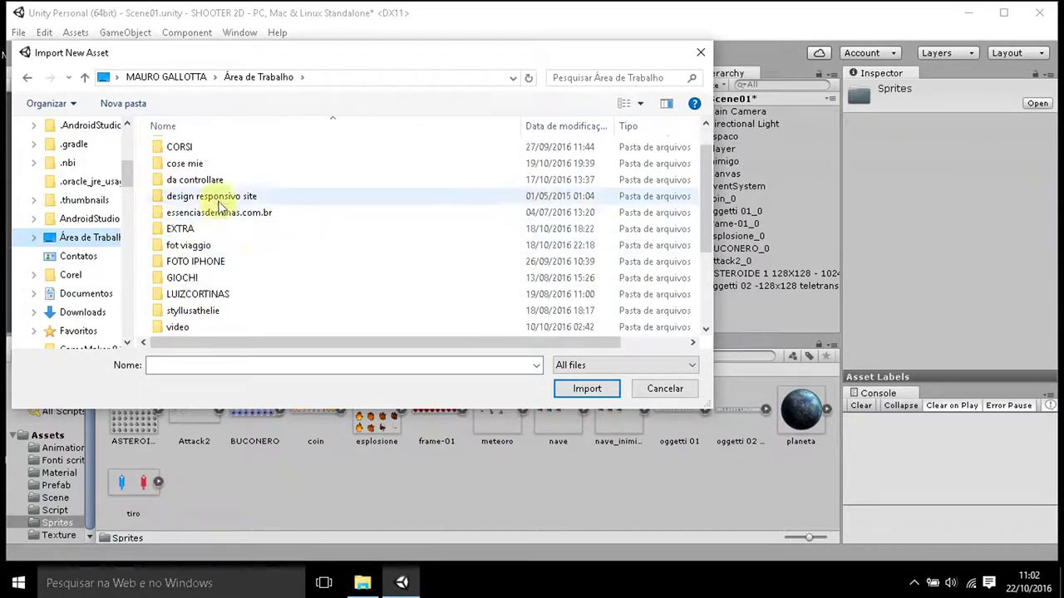
double_click(208, 163)
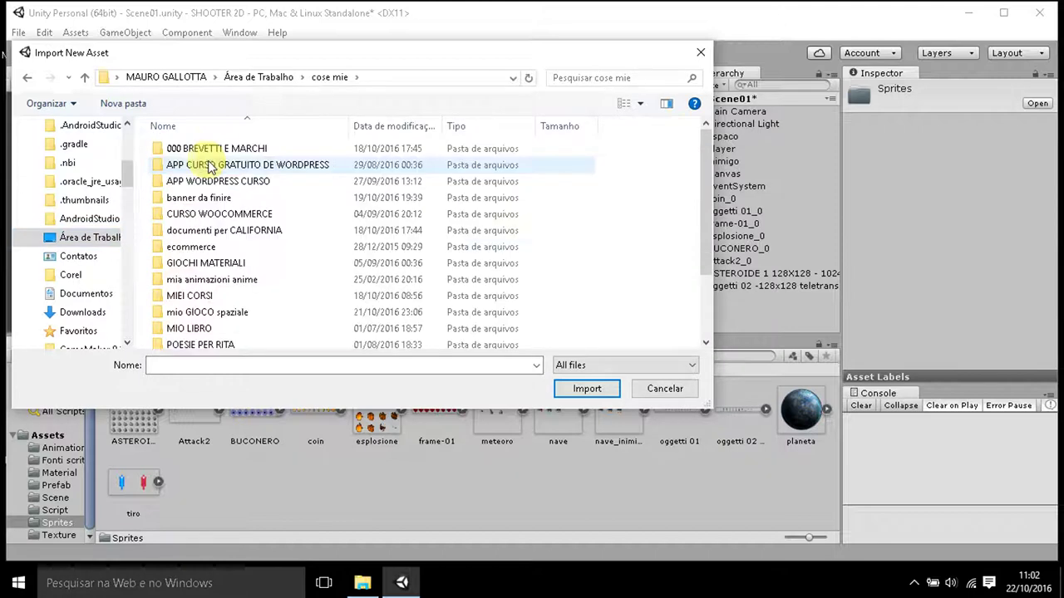
double_click(214, 312)
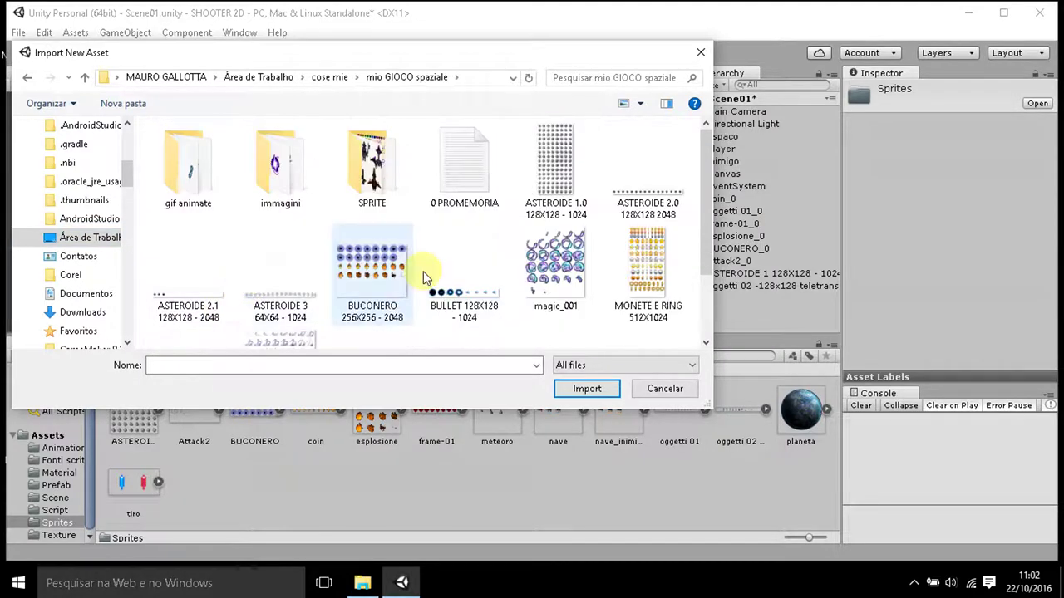
click(553, 264)
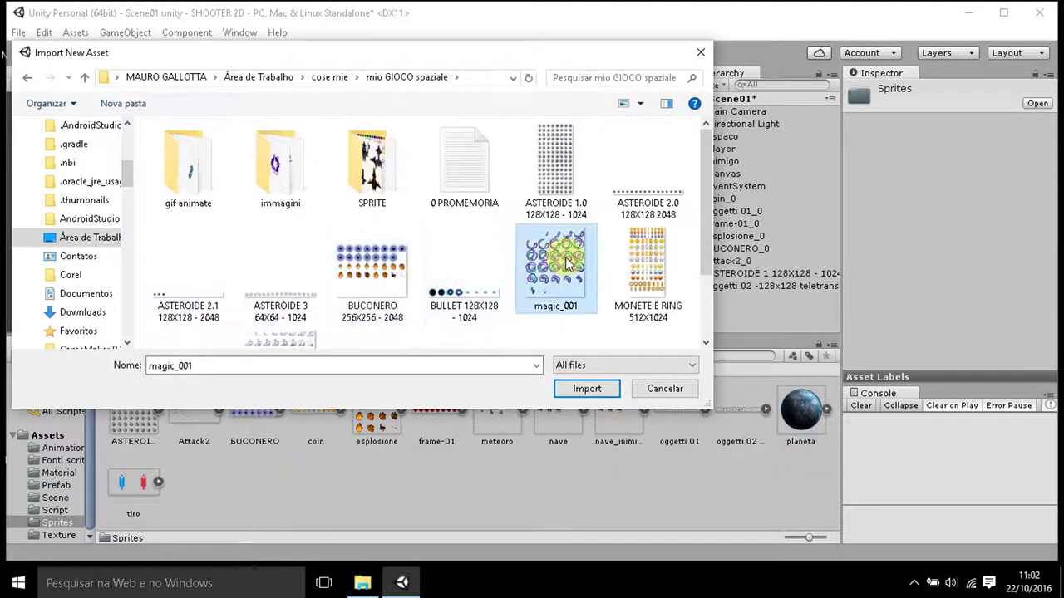
click(587, 390)
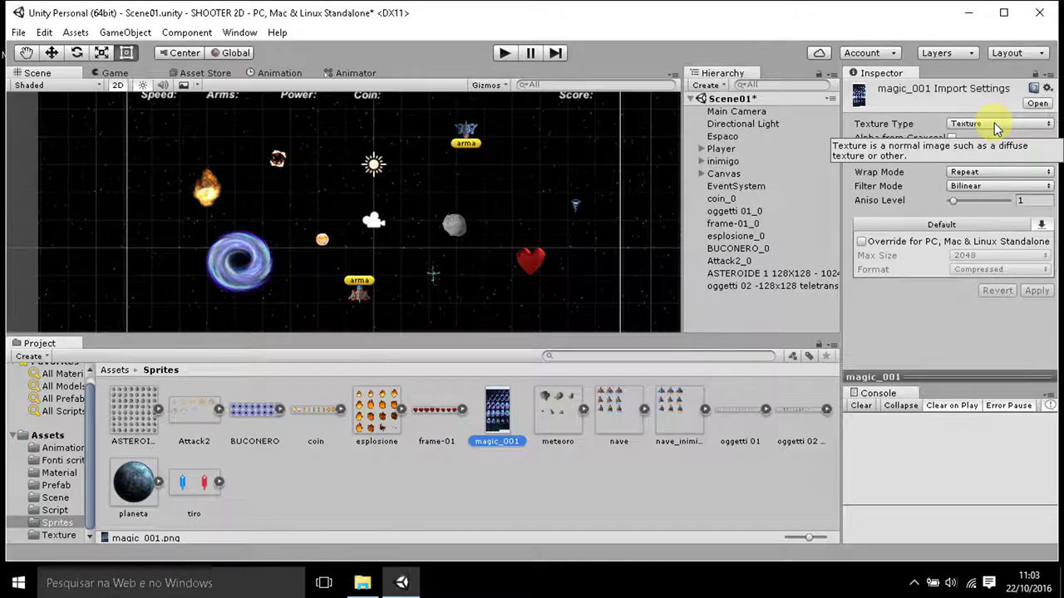
Set magic_001 to Sprite (2D and UI), Sprite Mode Multiple, with Generate Mip Maps unchecked.
click(996, 126)
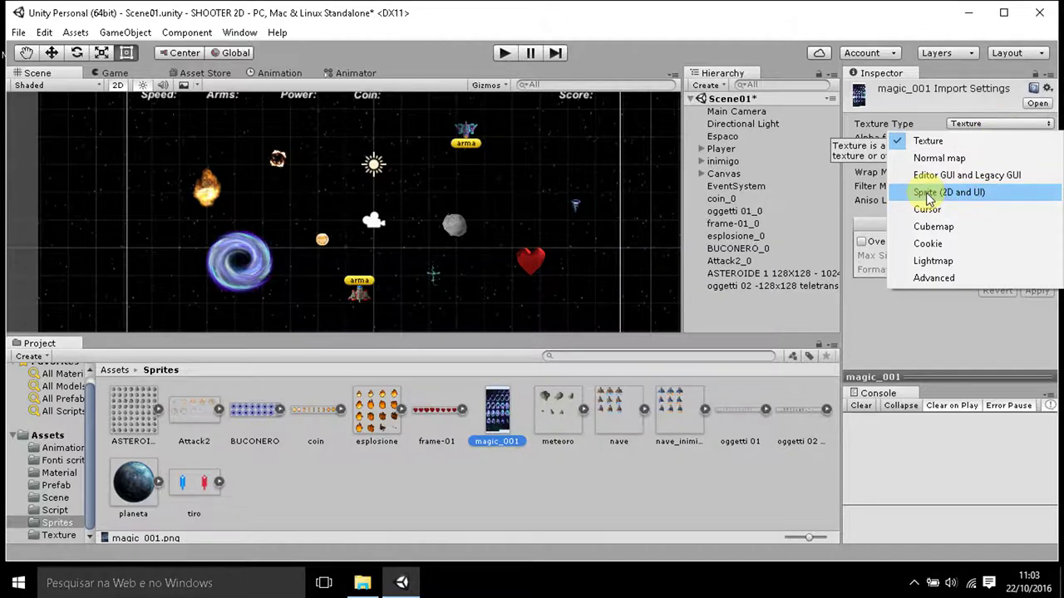
click(927, 198)
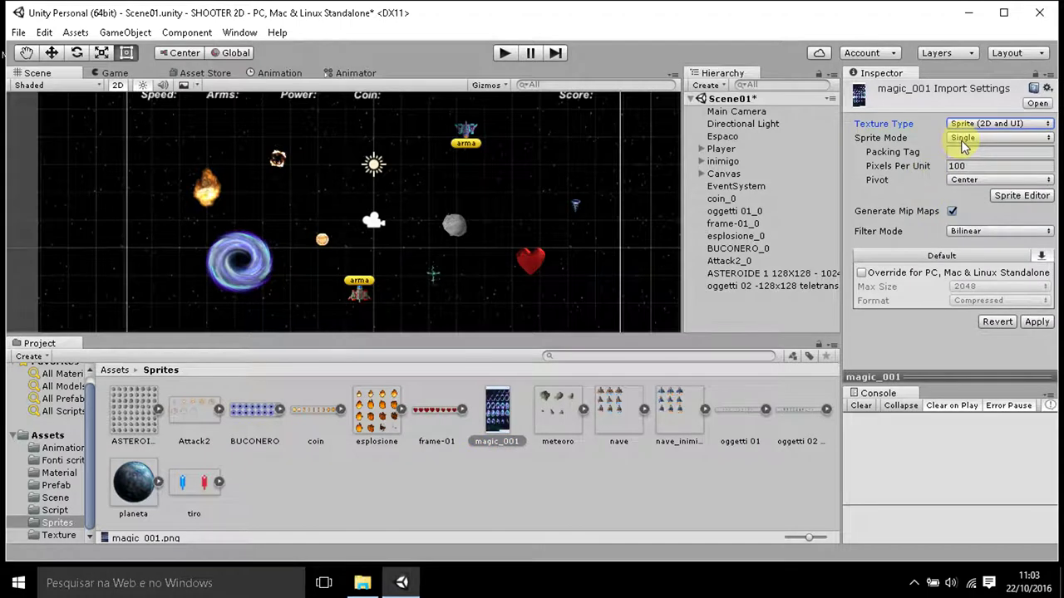
click(962, 140)
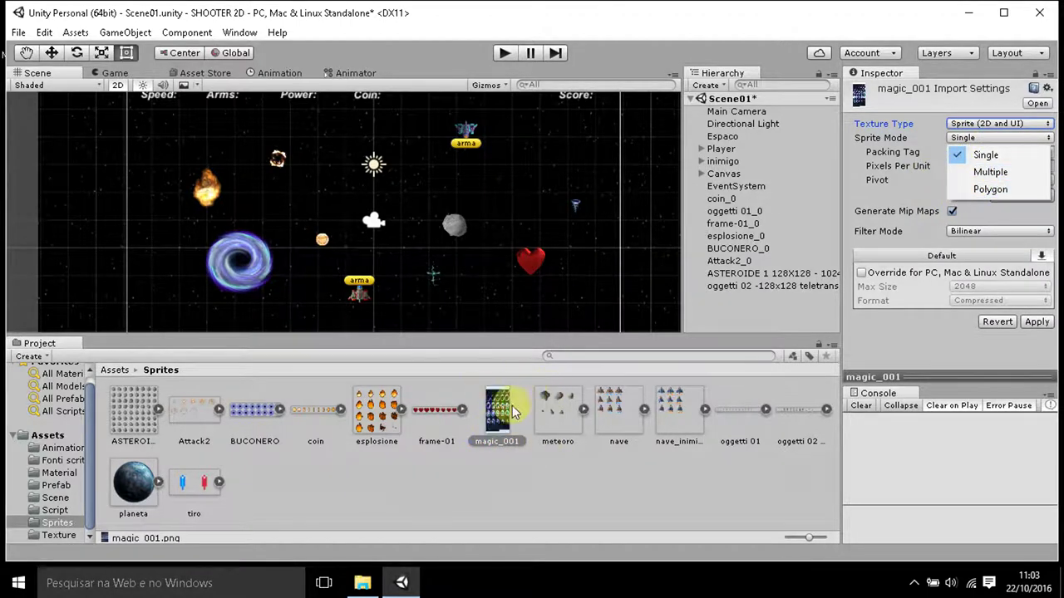
click(990, 175)
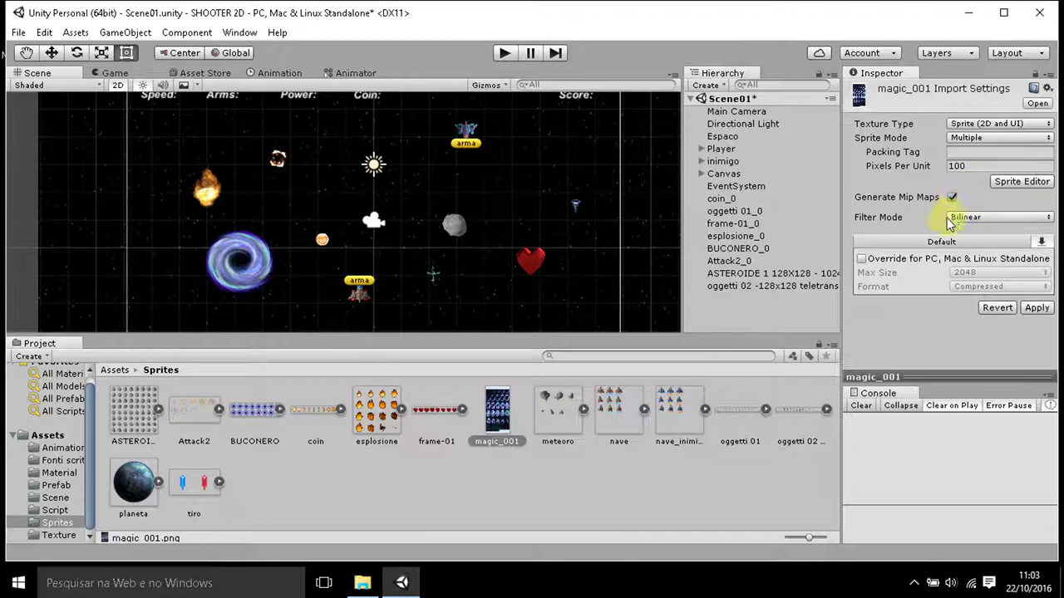
click(994, 217)
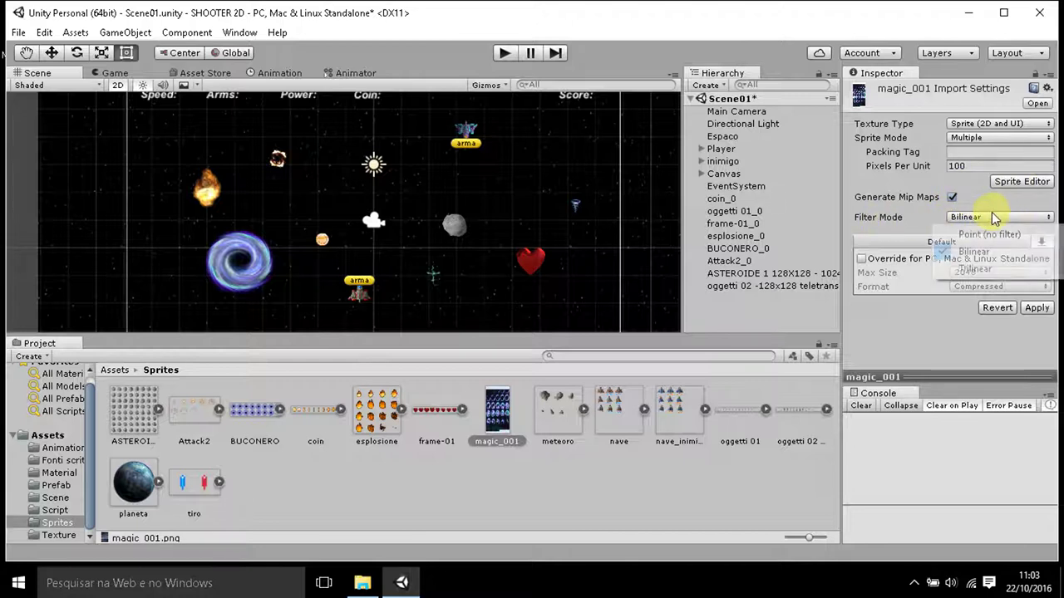
click(992, 214)
click(992, 214)
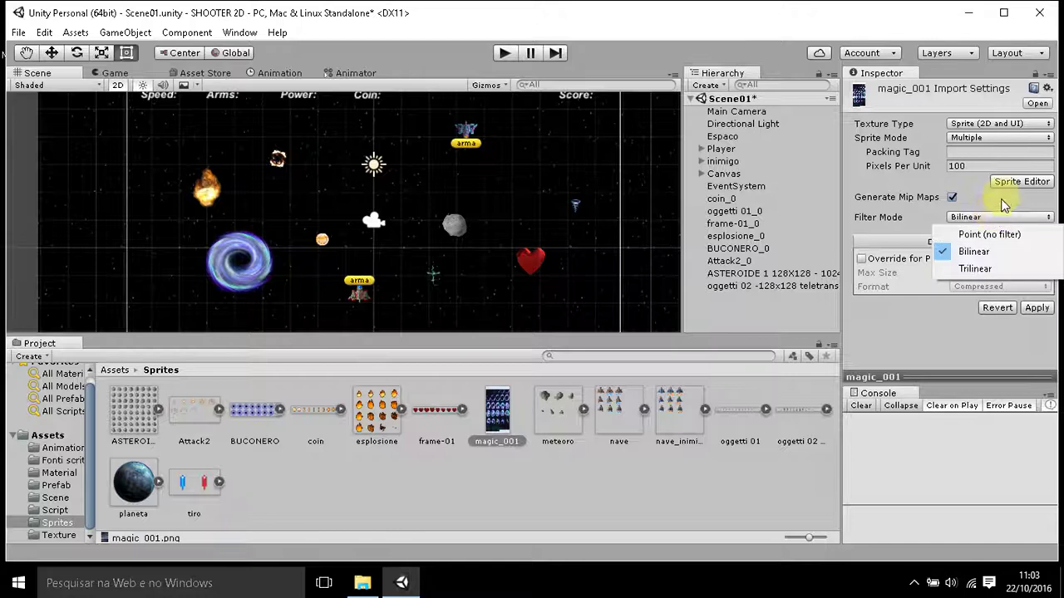
click(1005, 204)
click(950, 198)
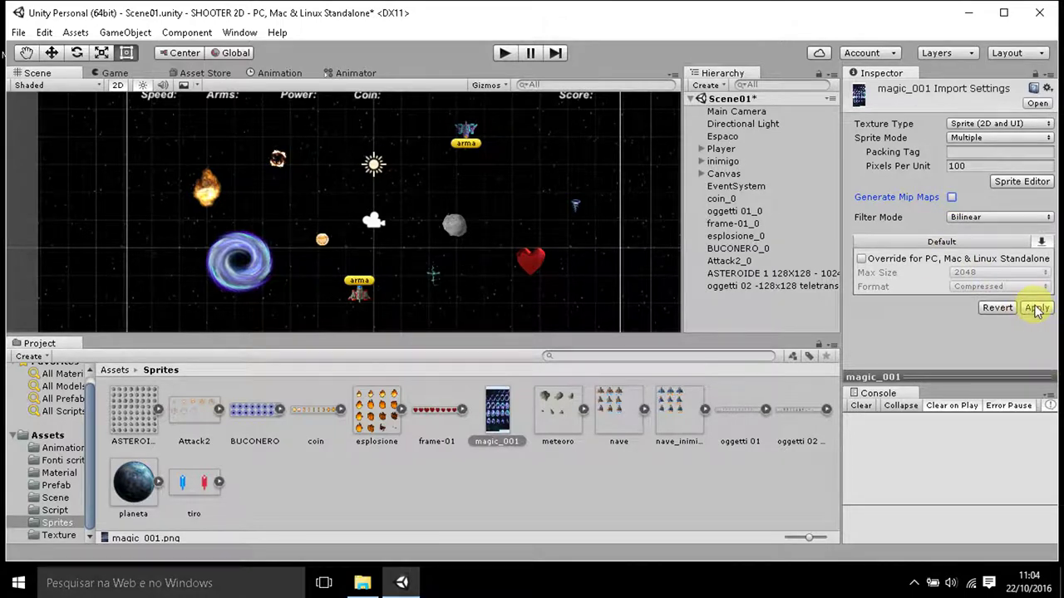
Apply magic_001's import settings, then briefly expand and collapse frame-01 to compare.
click(1035, 308)
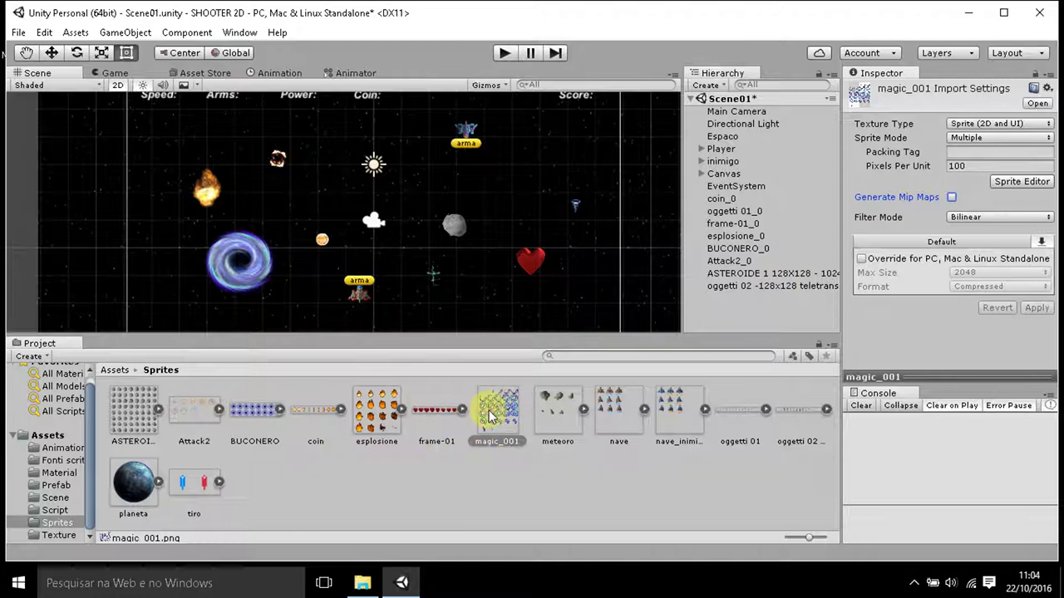
click(462, 409)
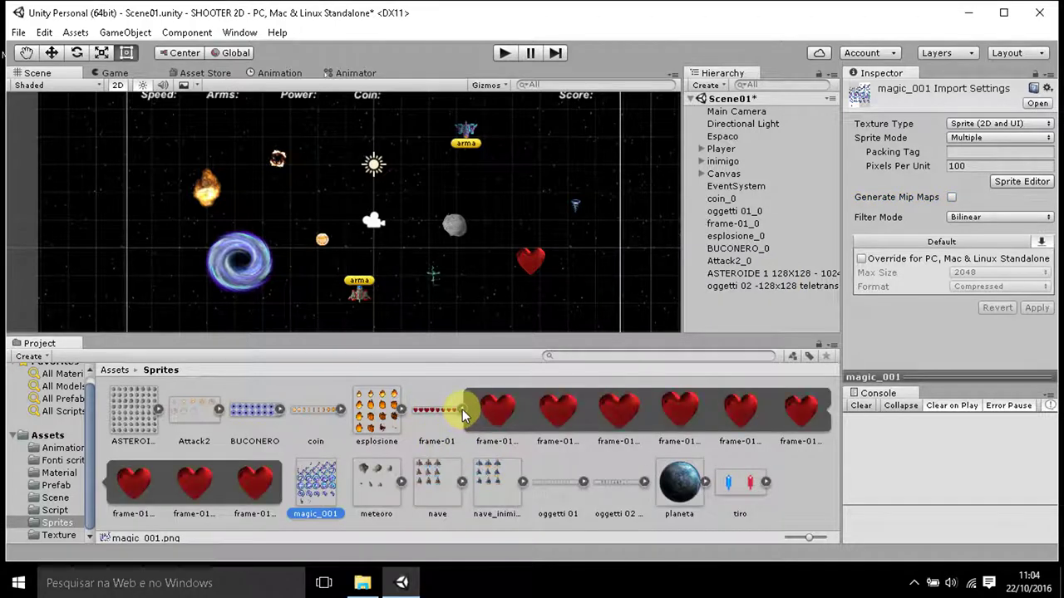
click(462, 410)
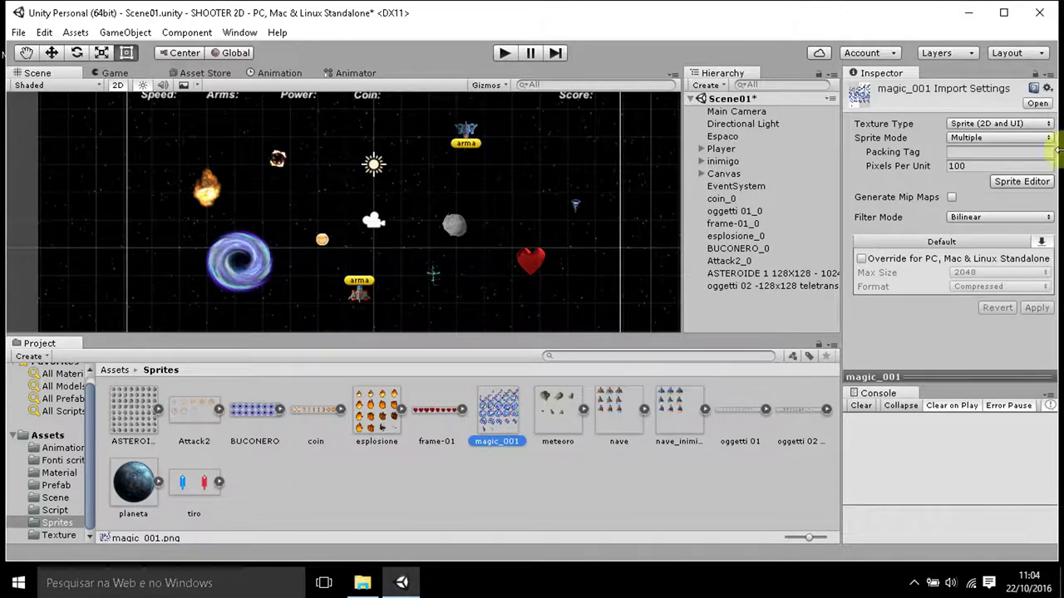
Open magic_001 in the Sprite Editor and slice it with Type Automatic.
click(1011, 186)
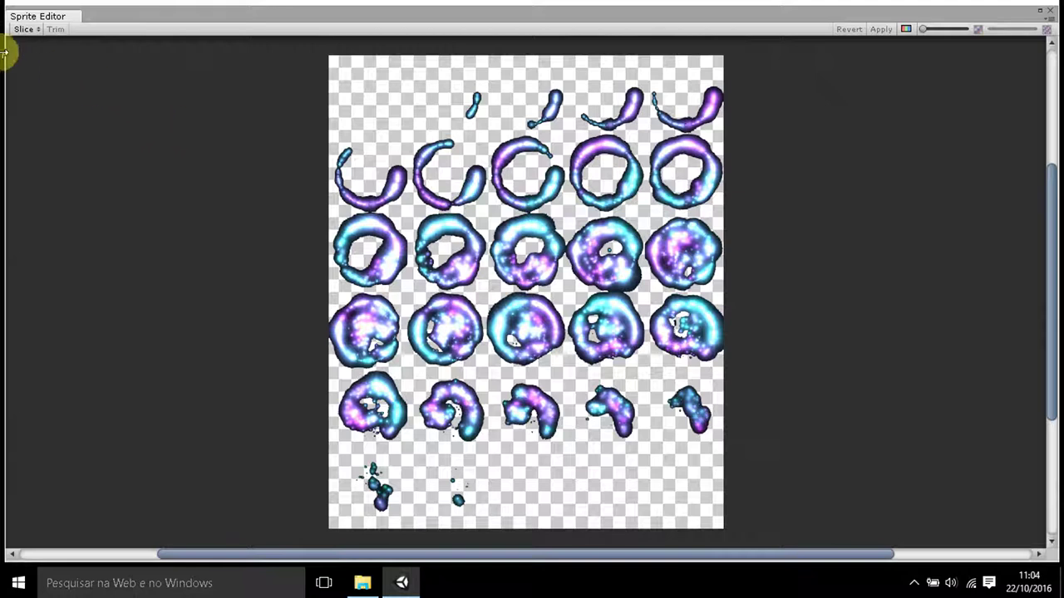
click(25, 30)
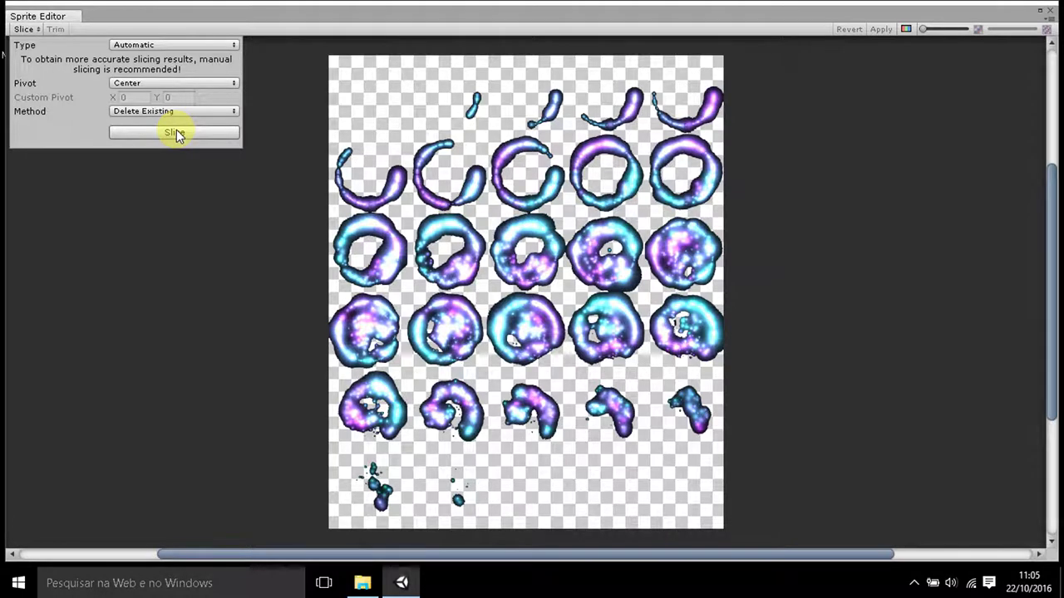
click(176, 132)
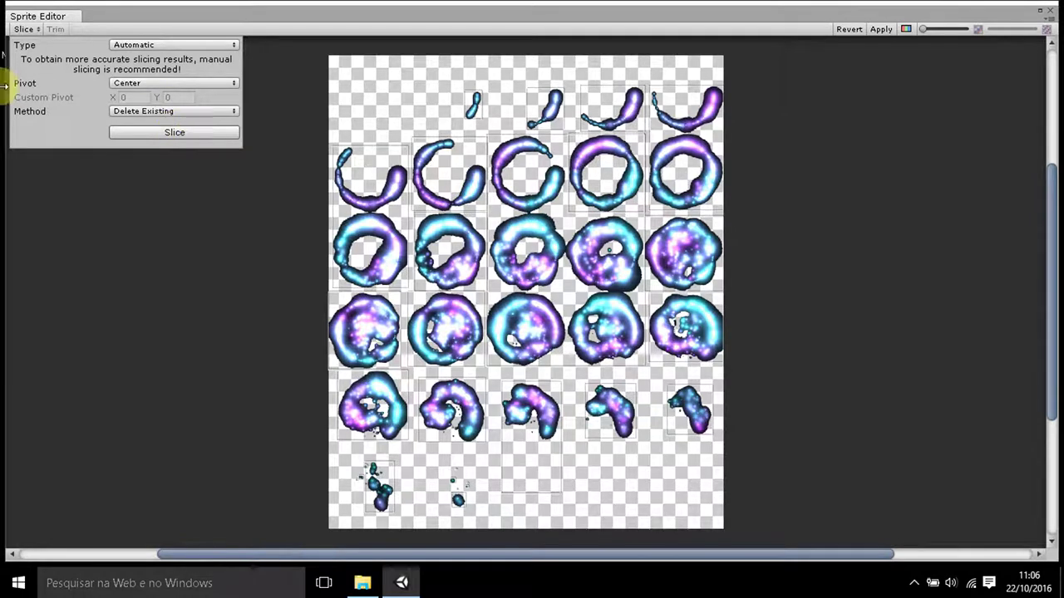
Re-slice magic_001 as Grid By Cell Size with 256×256 cells.
click(181, 46)
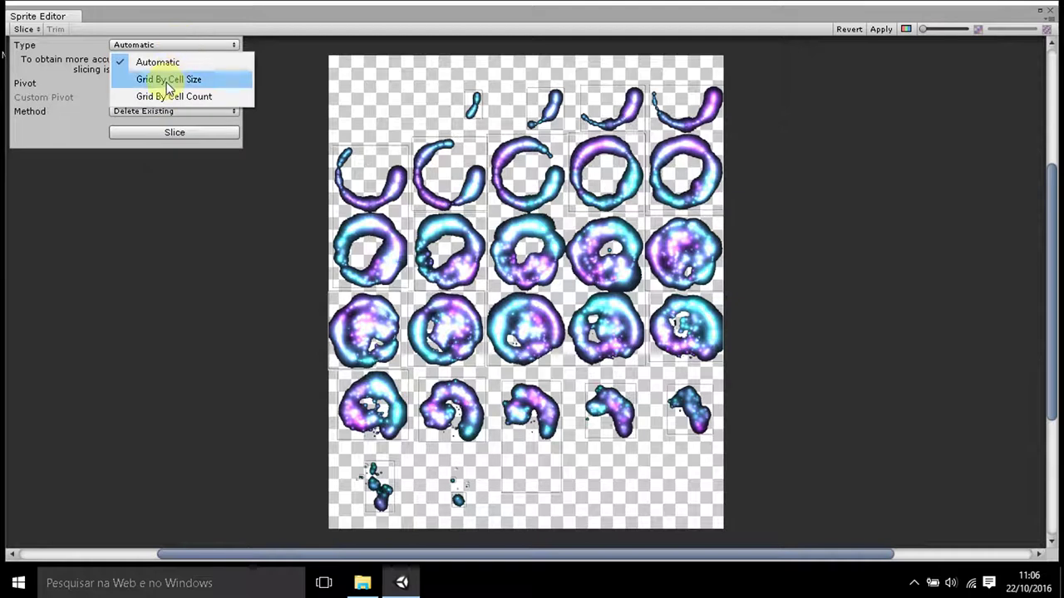
click(167, 80)
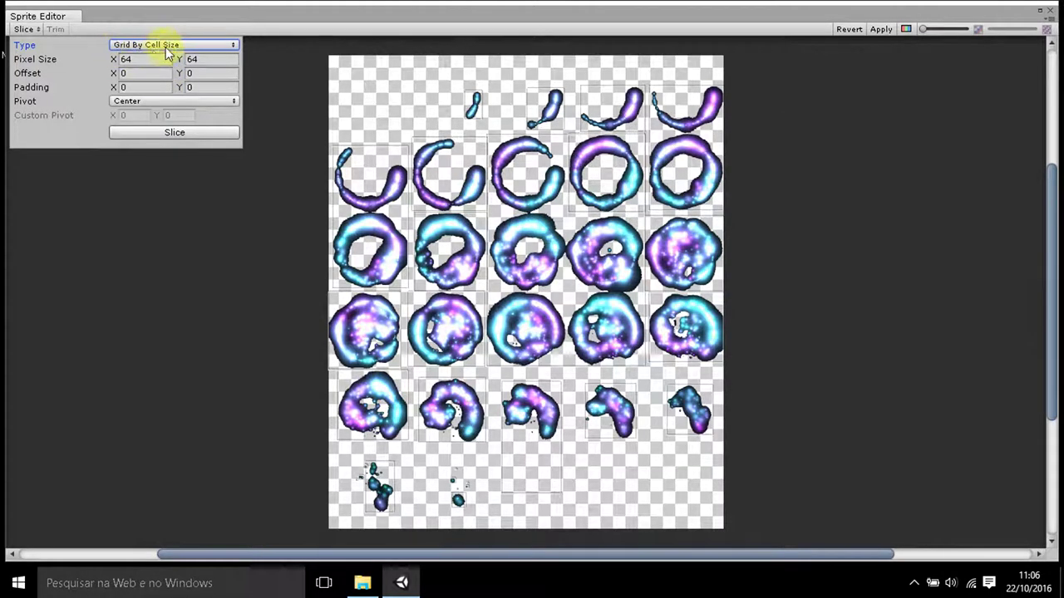
click(151, 62)
double_click(154, 59)
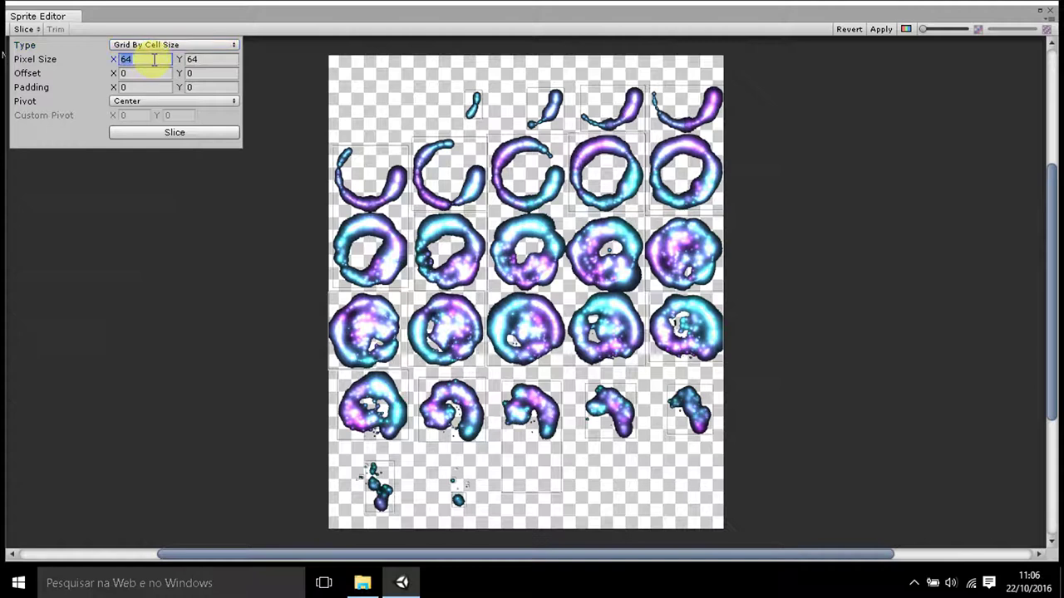
text(256)
click(209, 55)
double_click(221, 59)
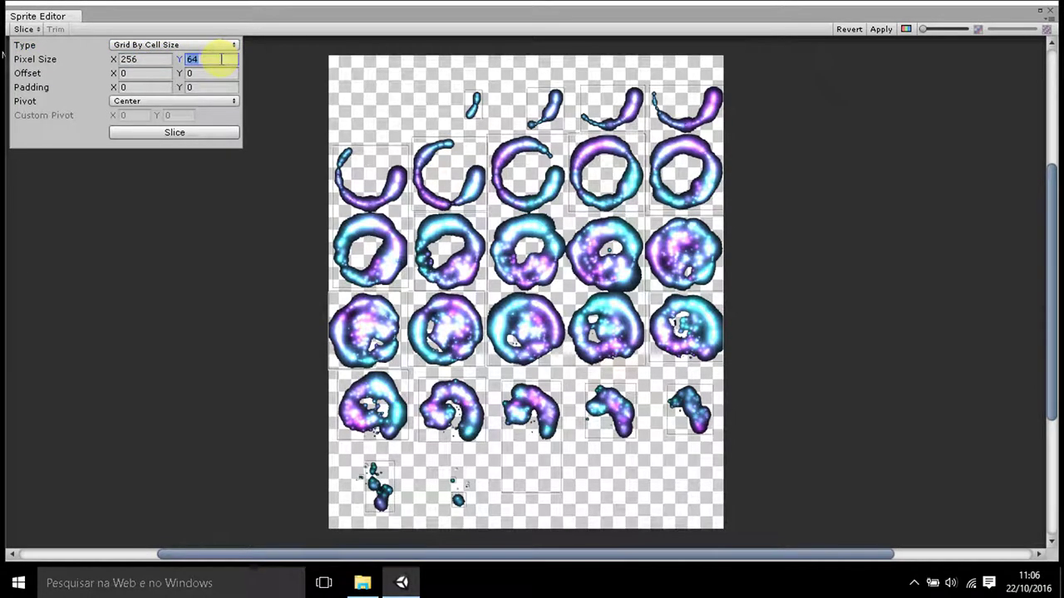
text(256)
click(170, 134)
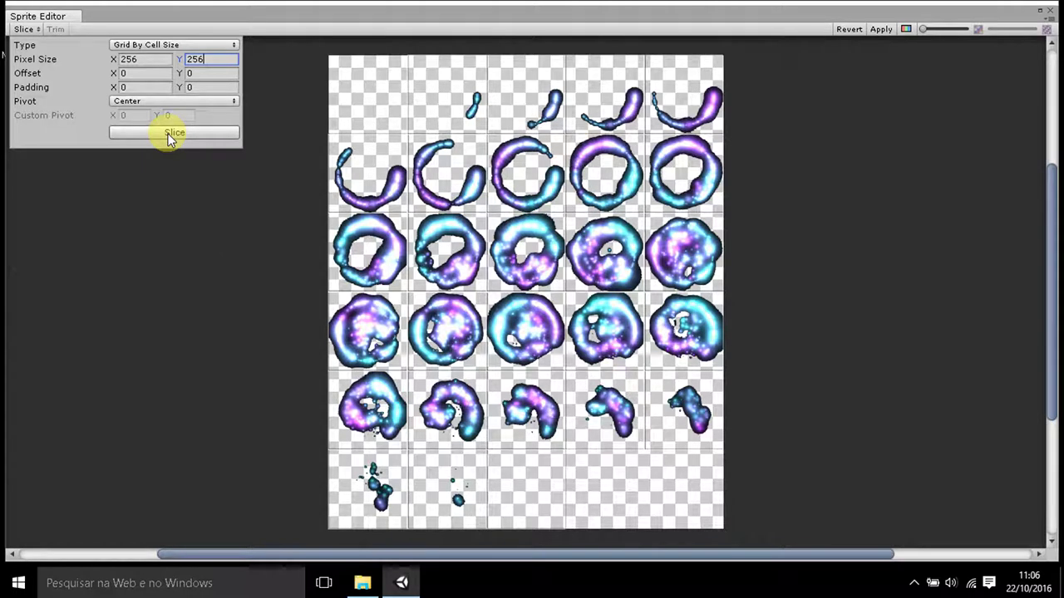
Set the pivot to Center, slice the 256×256 grid again and apply it.
click(169, 140)
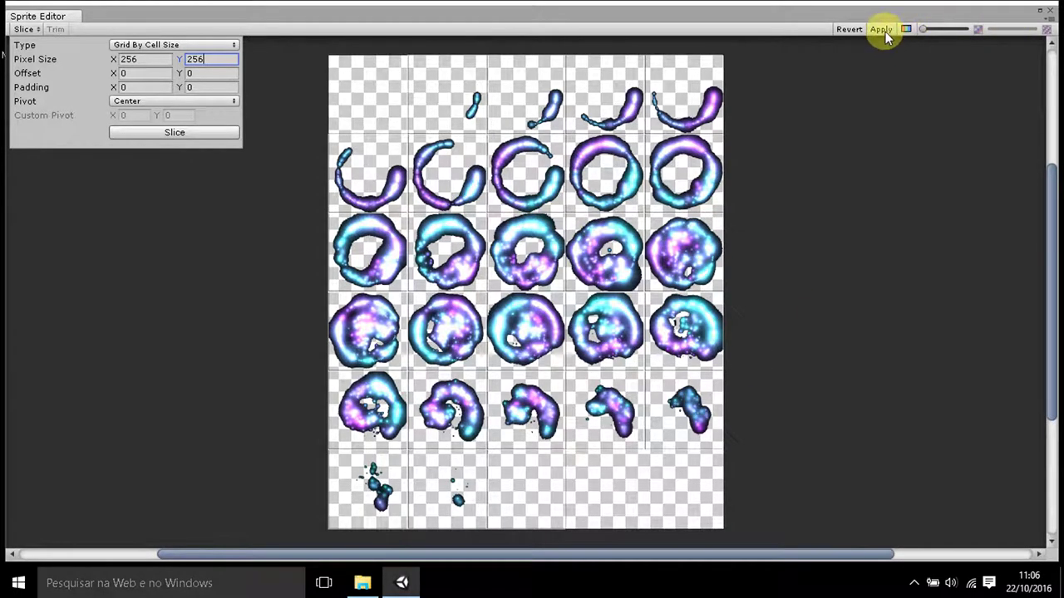
click(126, 103)
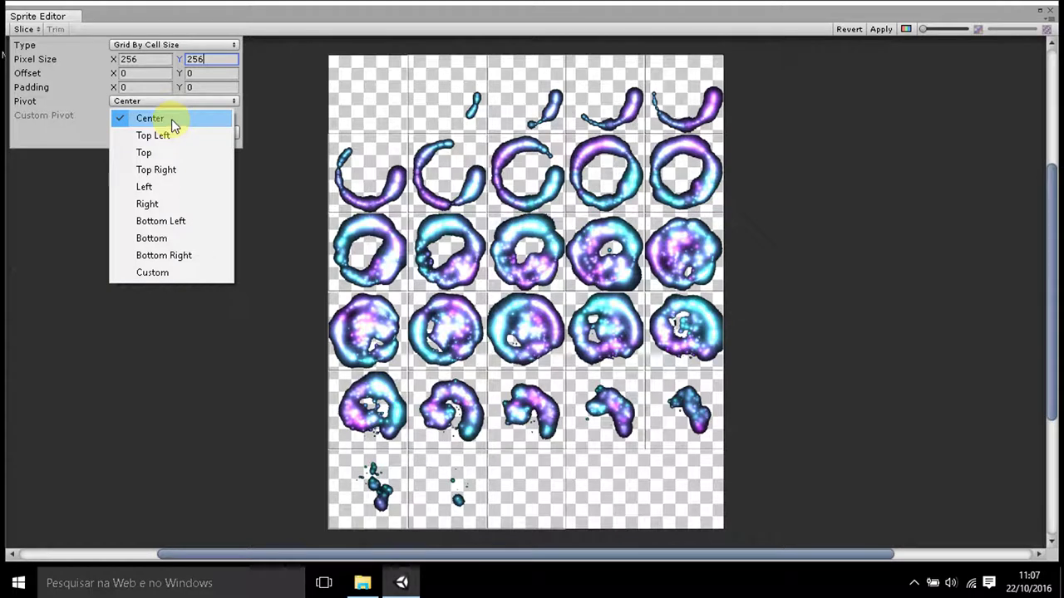
click(277, 74)
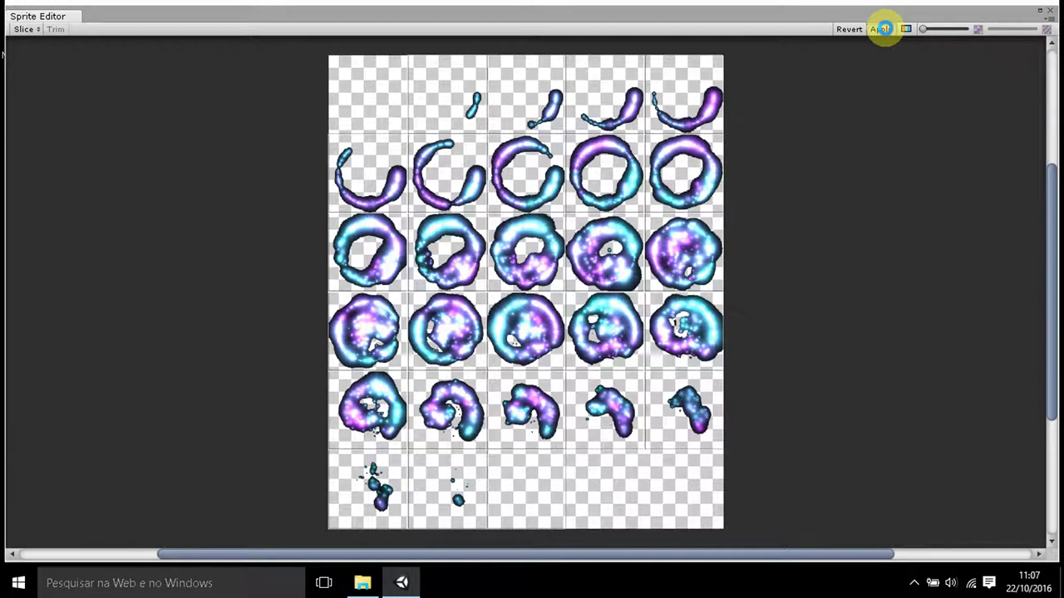
click(884, 29)
Close the Sprite Editor and expand magic_001 to view its sliced frames.
click(1051, 15)
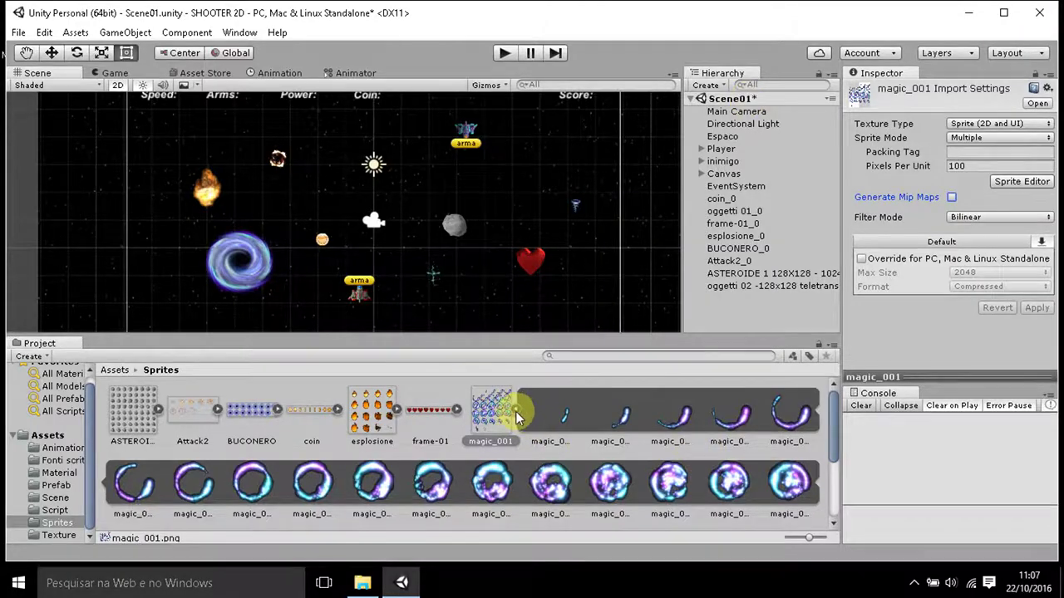
click(510, 408)
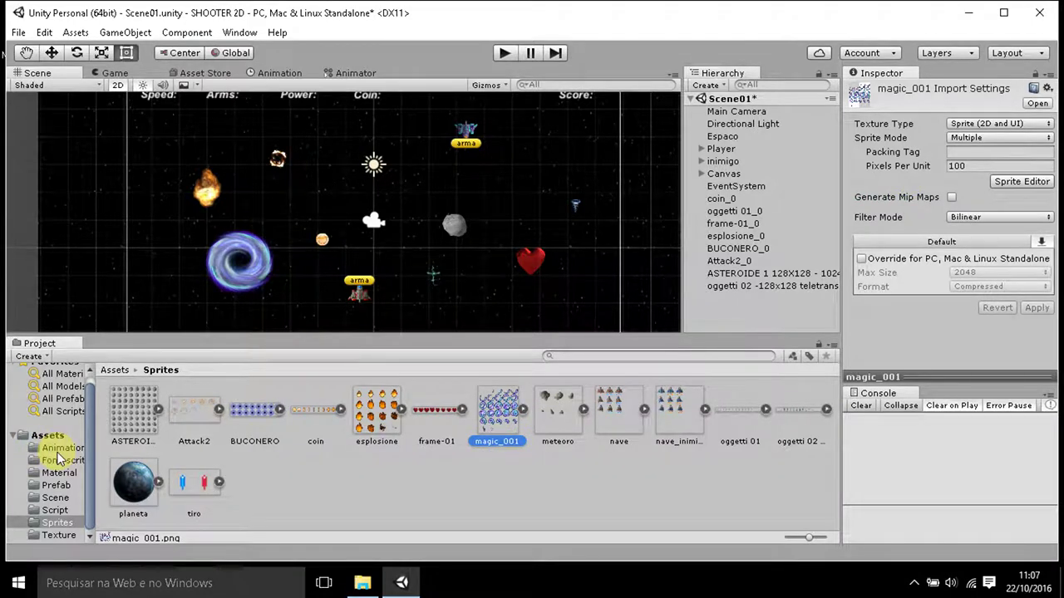
click(523, 410)
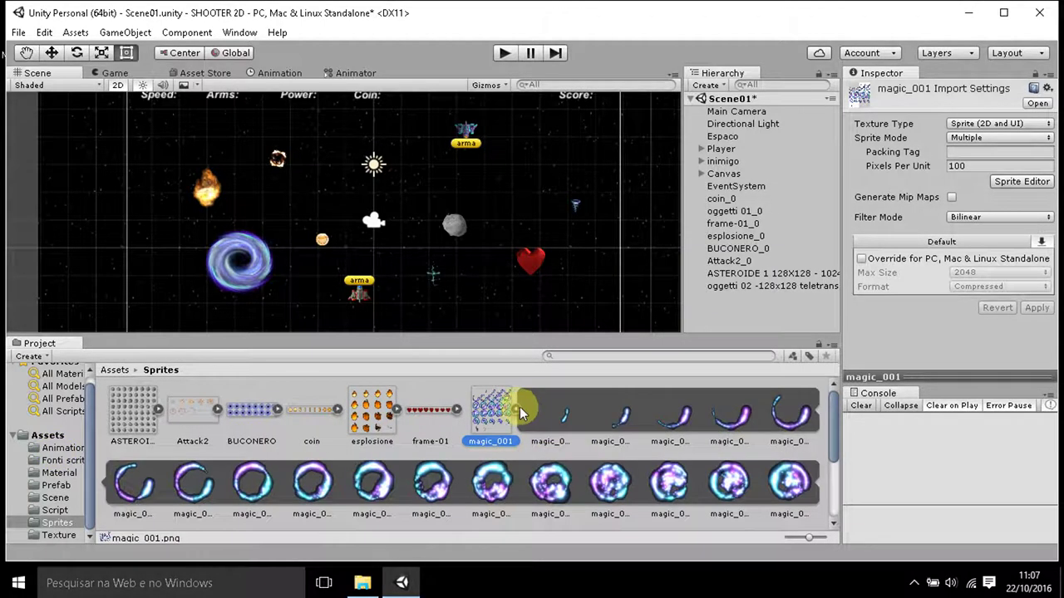
scroll(519, 412, down, 2)
scroll(519, 413, down, 1)
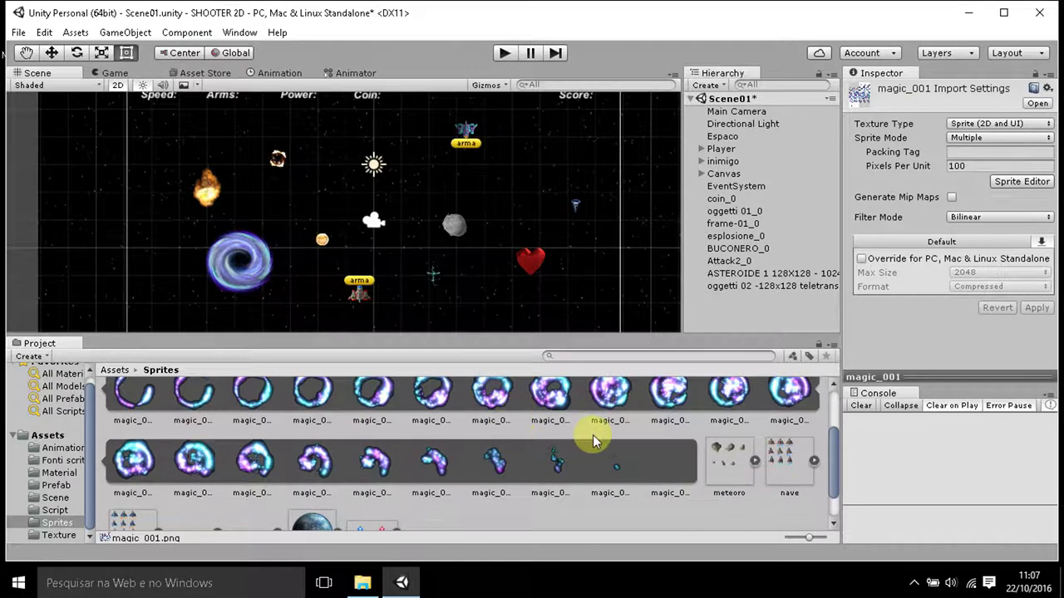
scroll(696, 466, up, 1)
scroll(694, 466, up, 1)
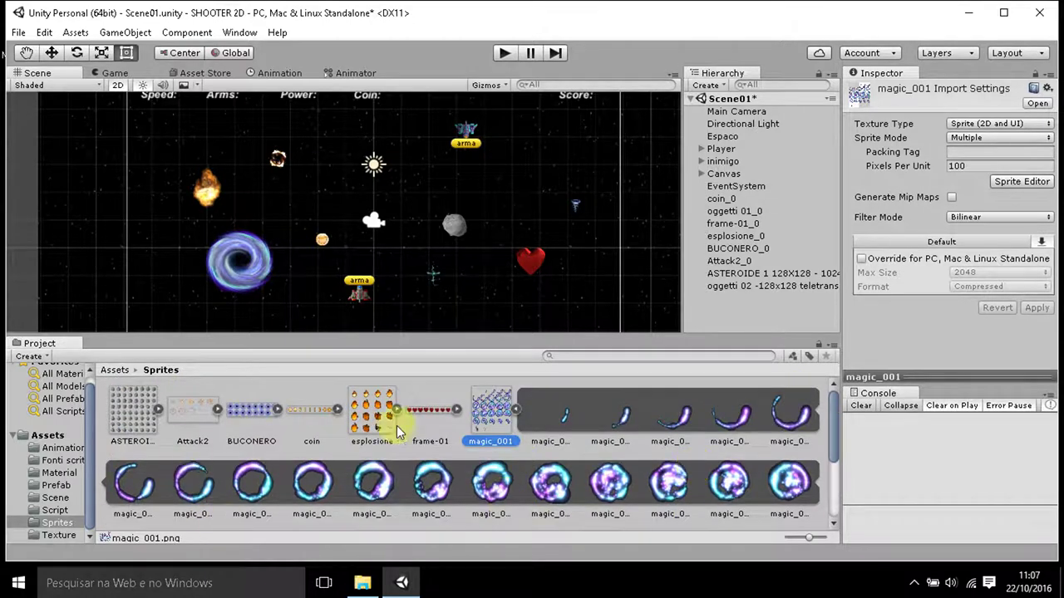
Browse the Animation folder, then return to the Sprites folder.
click(53, 450)
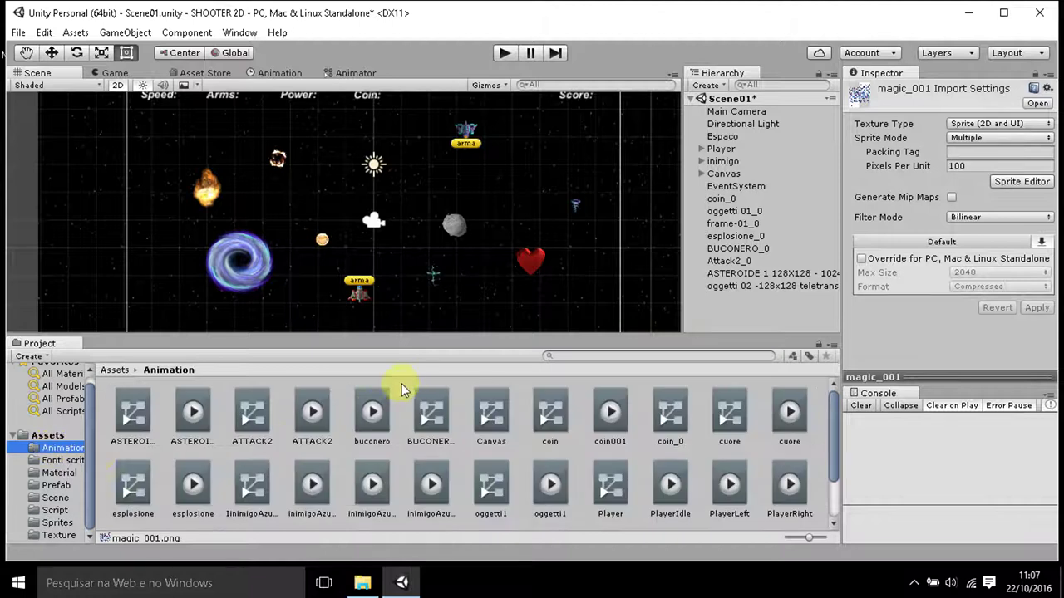
scroll(400, 395, down, 2)
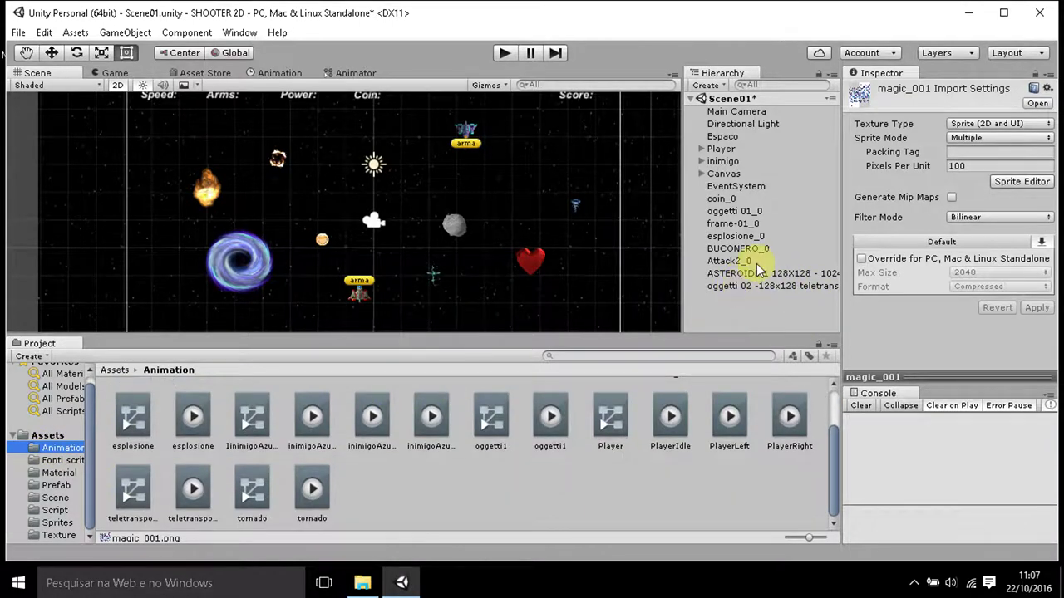
scroll(506, 321, down, 3)
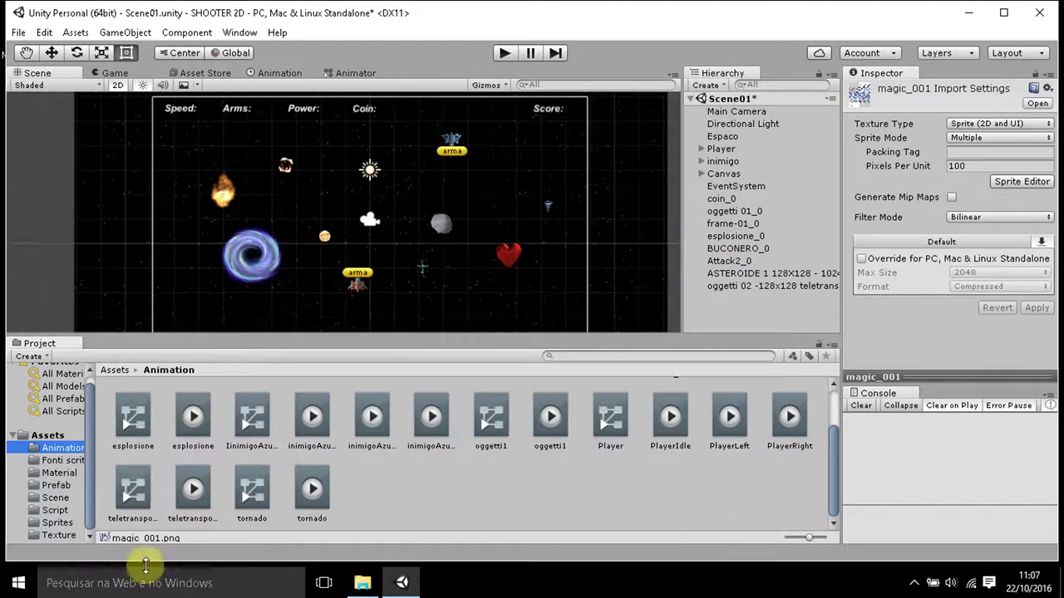
click(56, 522)
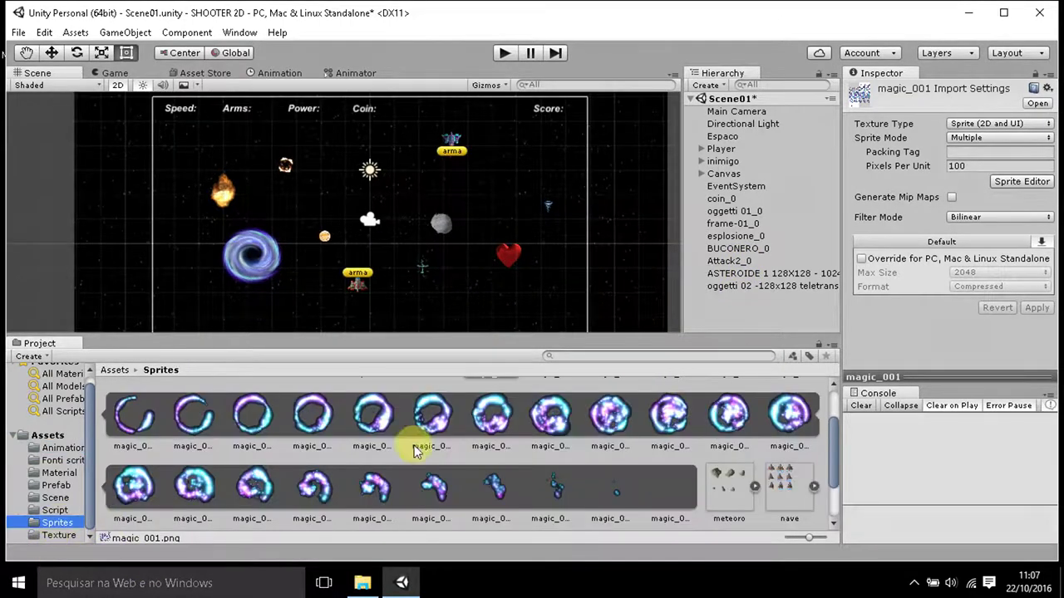
scroll(424, 433, up, 2)
Place the first magic_001 frame near the Score label and add a Miscellaneous > Animator component.
mouse_move(566, 412)
mouse_down()
mouse_move(507, 131)
mouse_move(517, 146)
mouse_up()
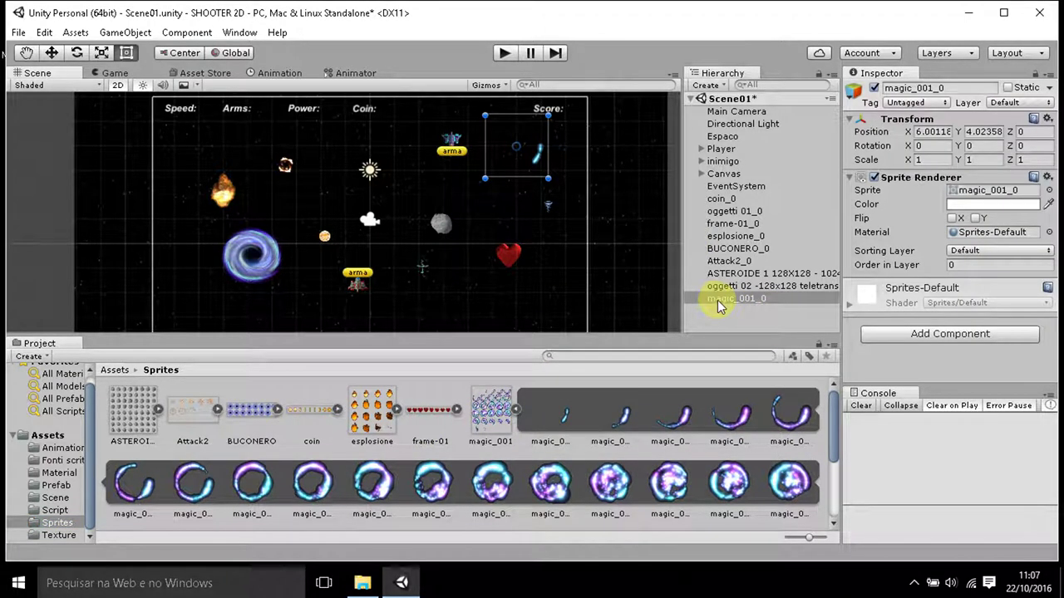
click(61, 449)
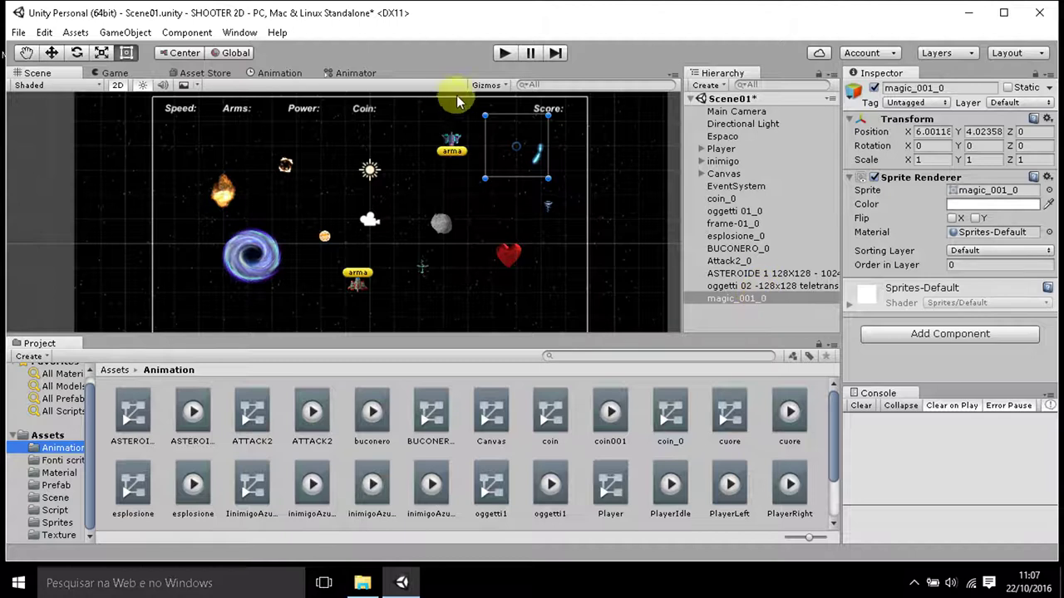
click(914, 336)
click(918, 252)
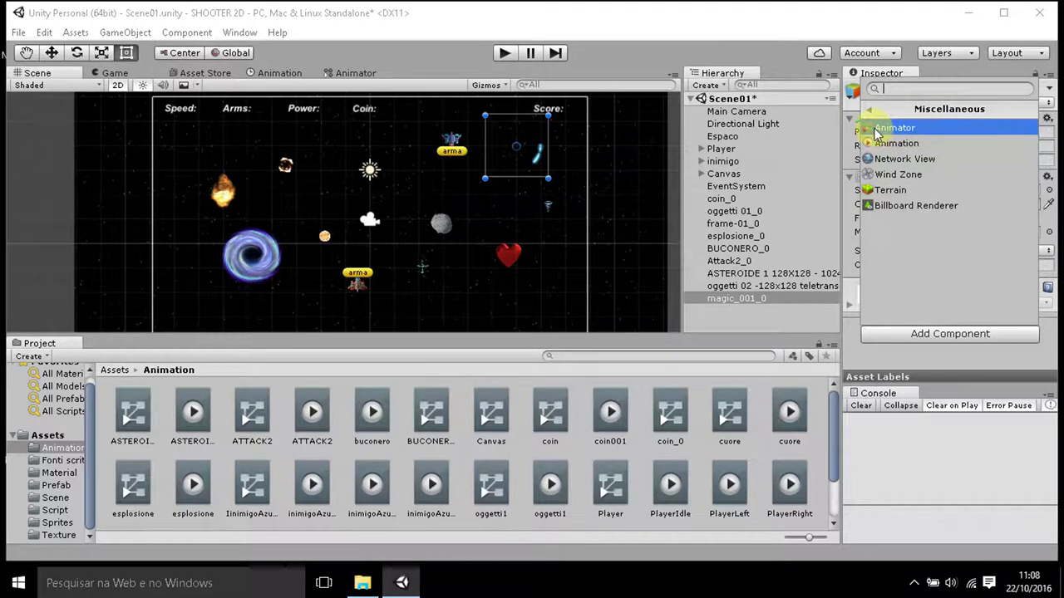
click(877, 130)
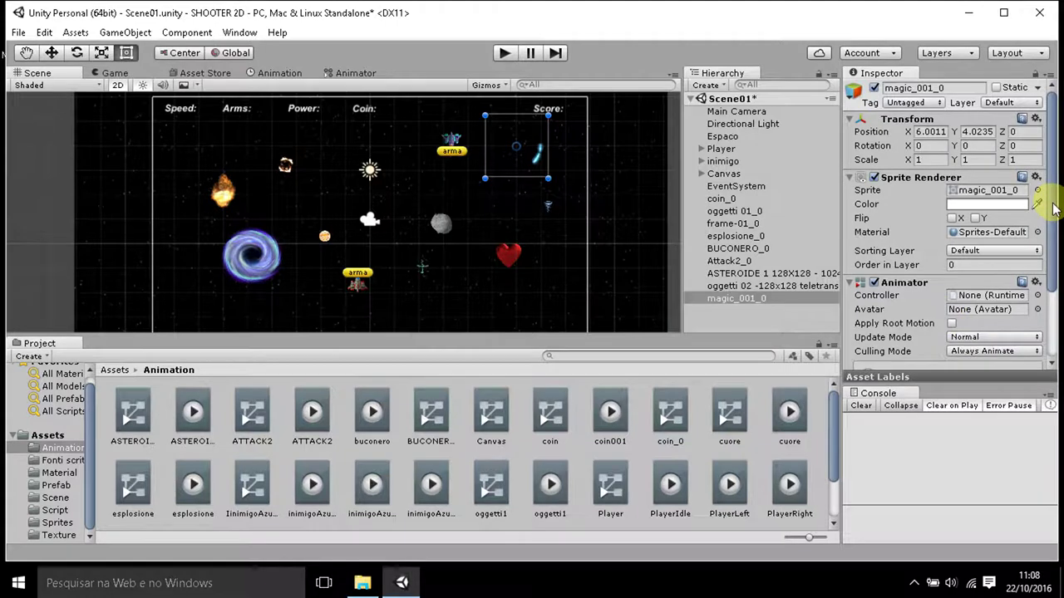
Create an Animator Controller in the Animation folder and name it 'magic'.
drag(1054, 204, 1055, 291)
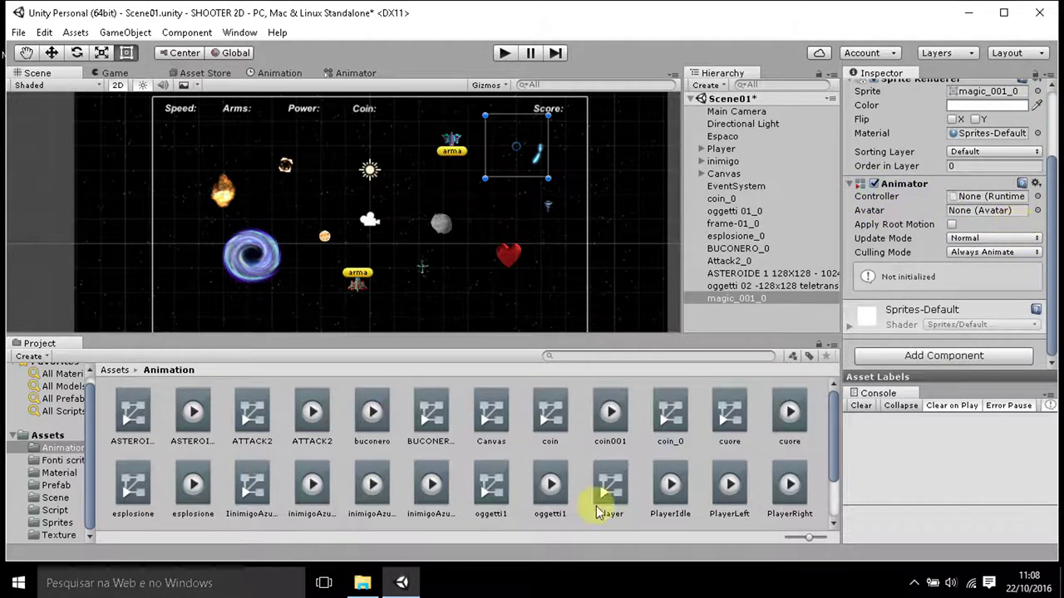
scroll(521, 498, down, 2)
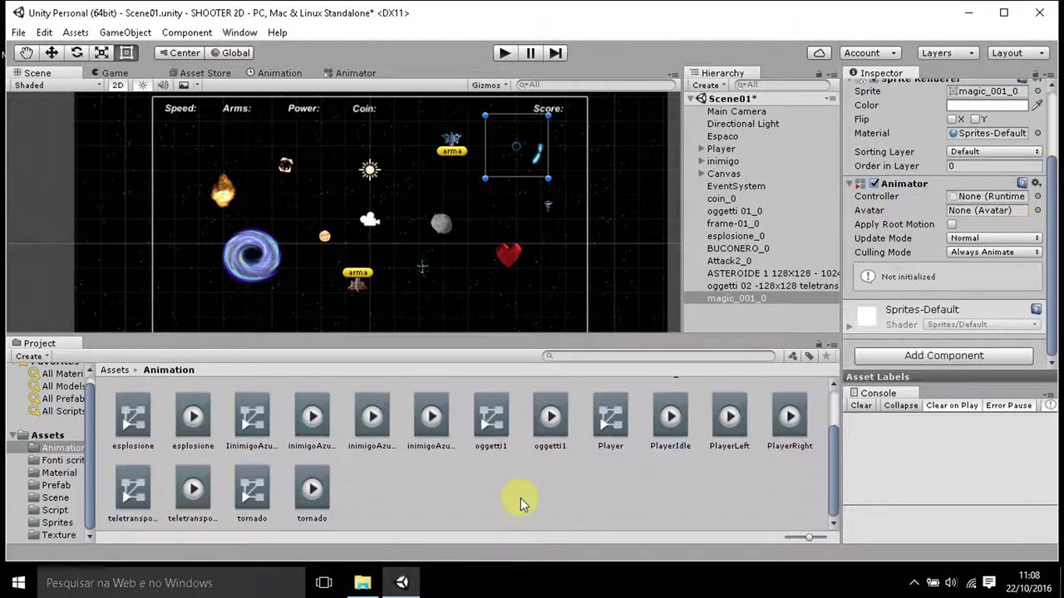
right_click(476, 488)
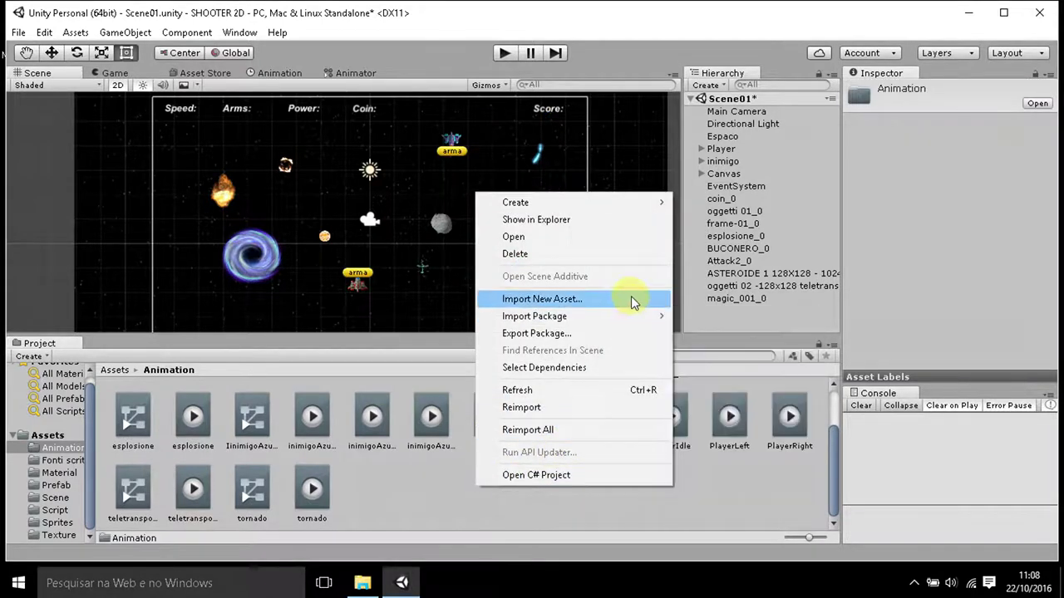
mouse_move(652, 202)
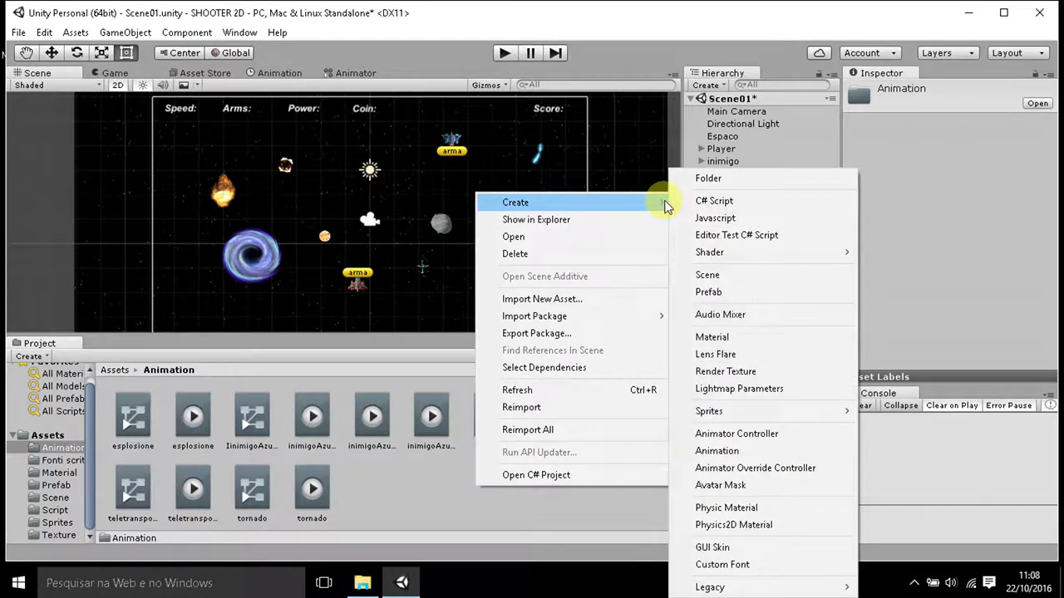
mouse_move(706, 258)
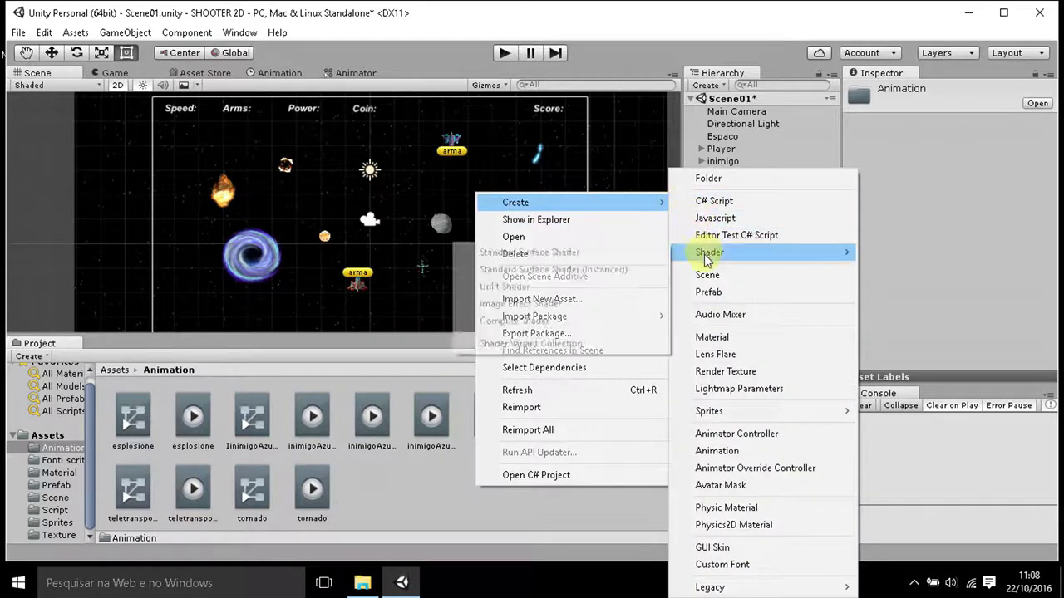
click(768, 438)
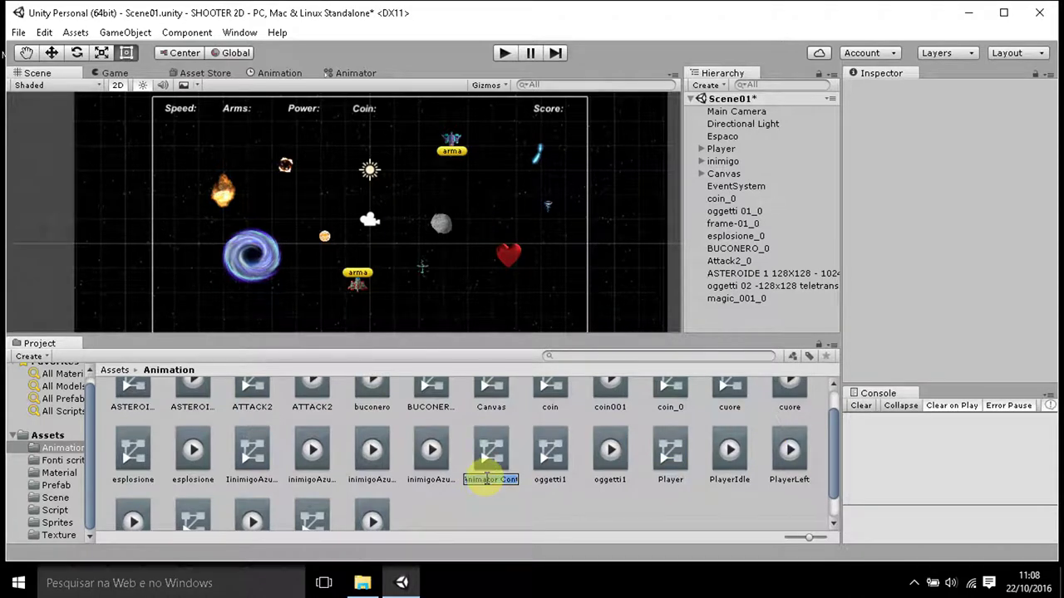
text(MAG1)
text(C)
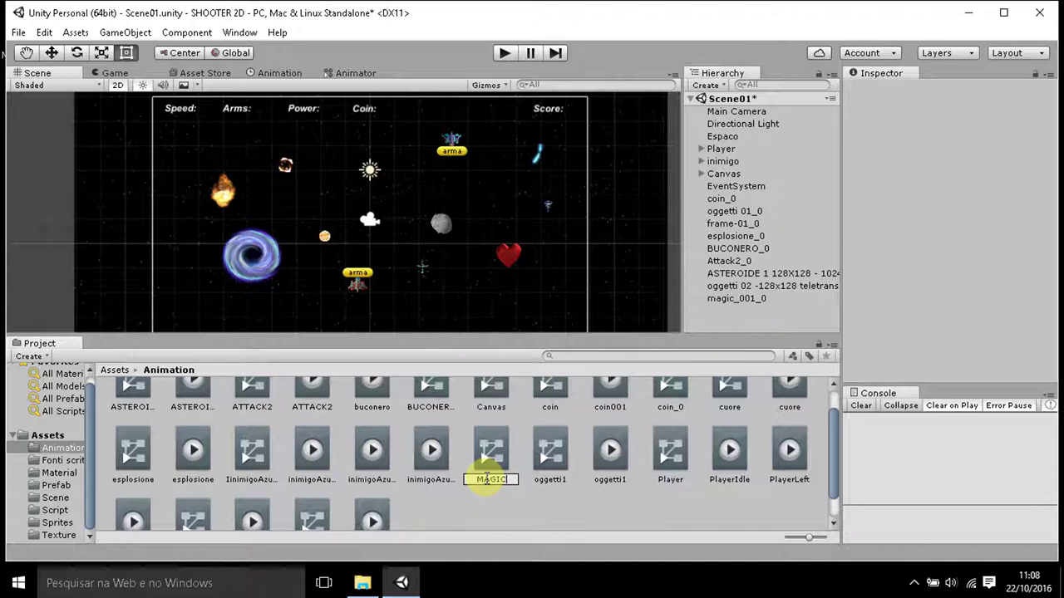
key(BackSpace)
key(BackSpace)
key(BackSpace)
key(BackSpace)
key(BackSpace)
text(ma)
text(gic)
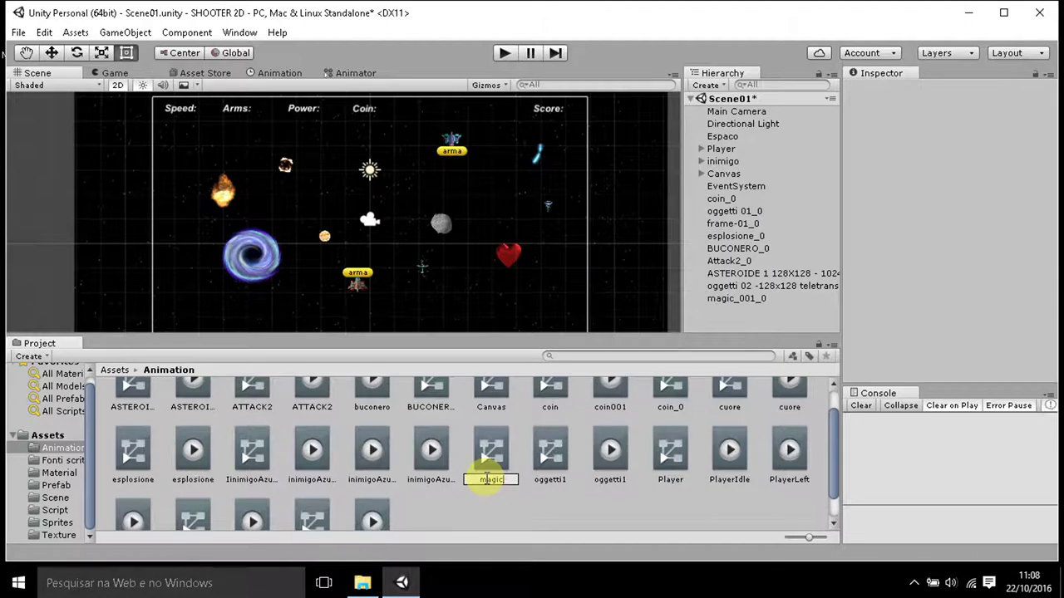
key(Return)
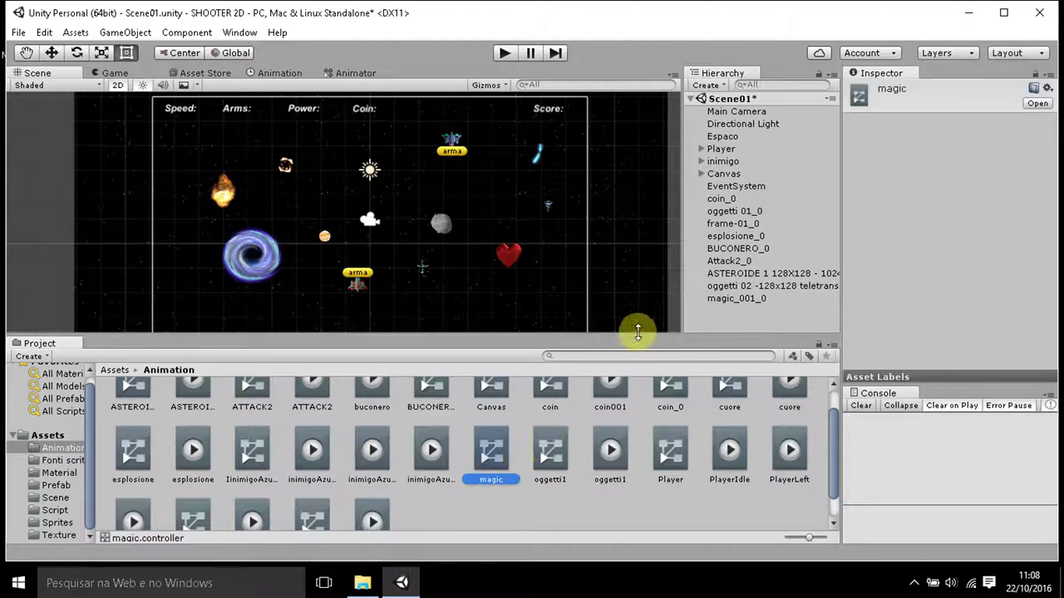
Select magic_001_0 and put the magic controller in its Animator's Controller field.
click(723, 300)
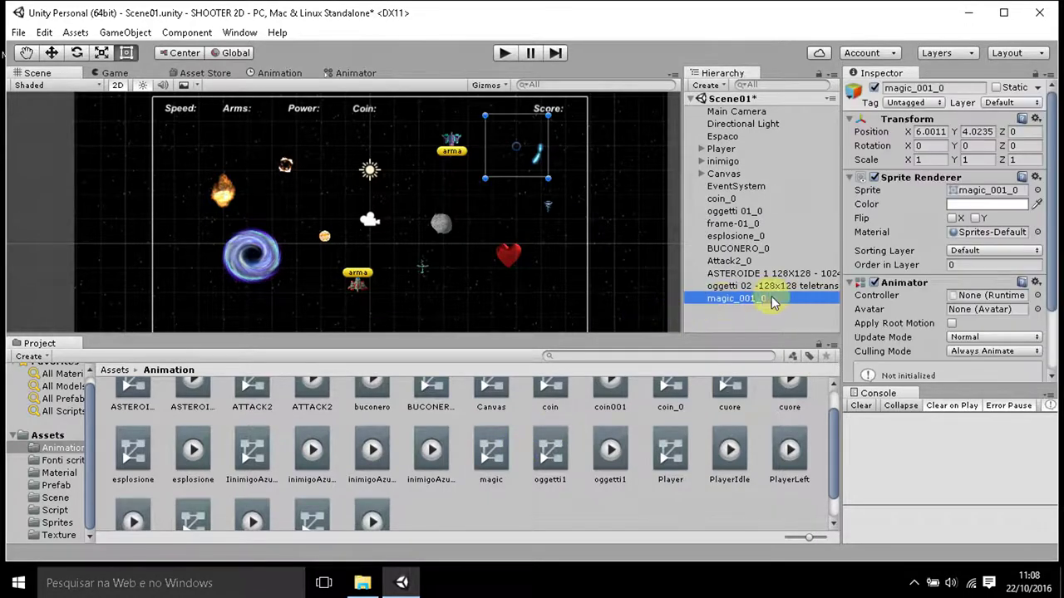
scroll(969, 280, down, 3)
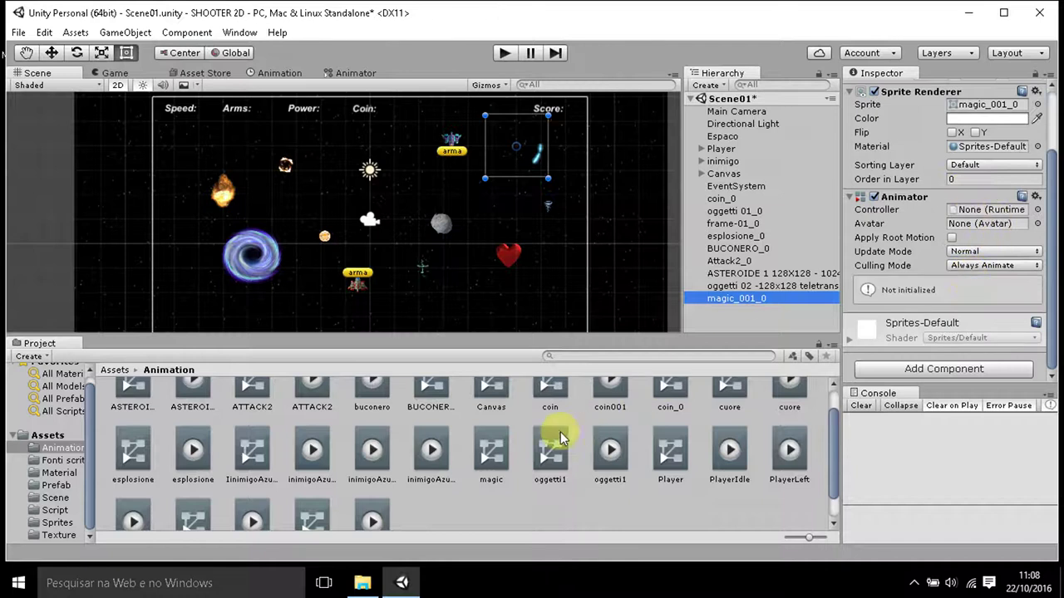
click(487, 453)
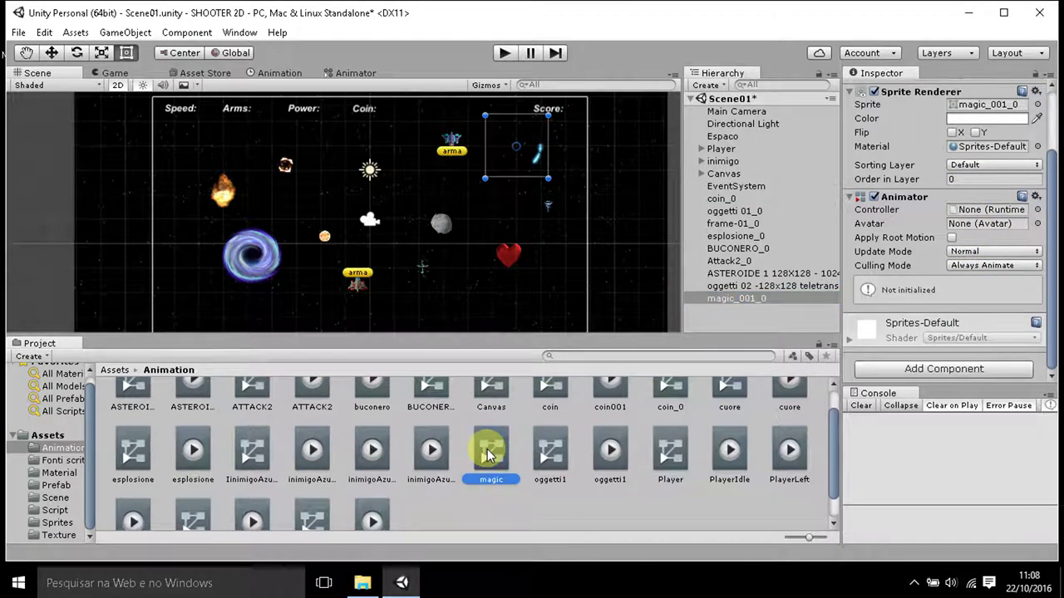
drag(487, 449, 970, 216)
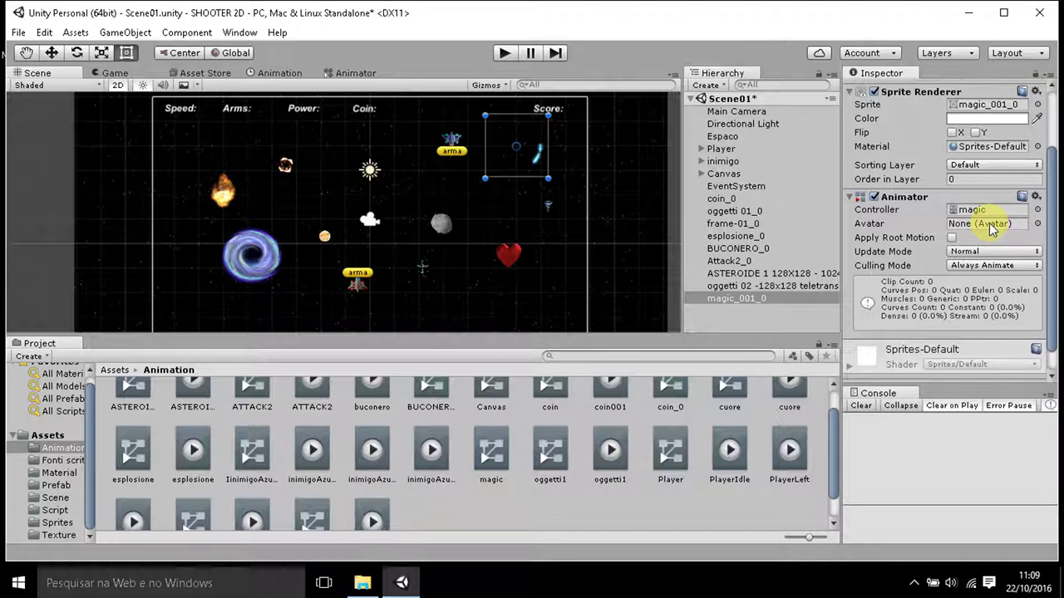
scroll(989, 235, down, 1)
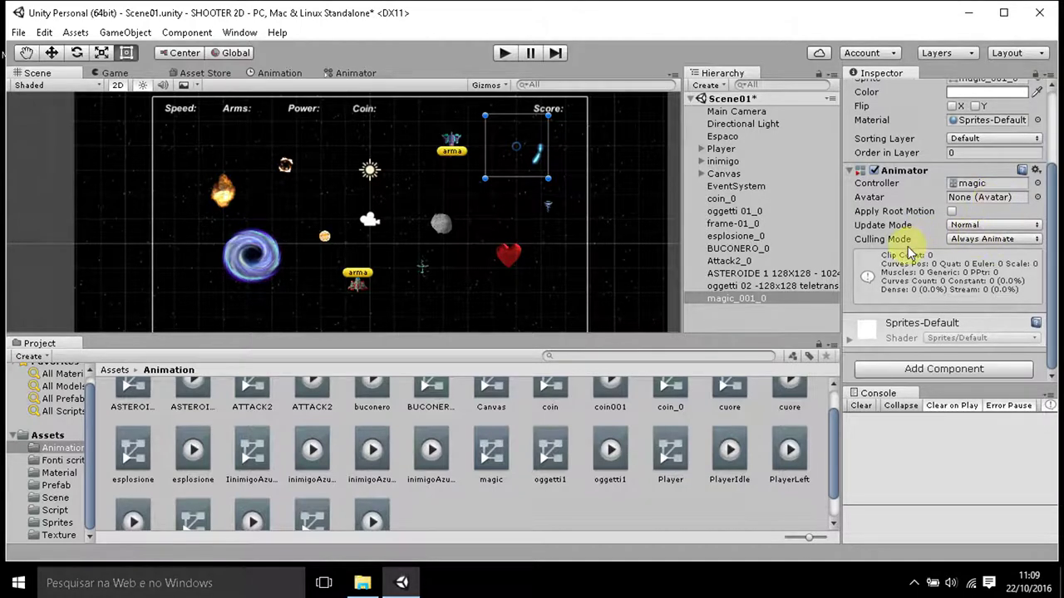
scroll(910, 252, up, 2)
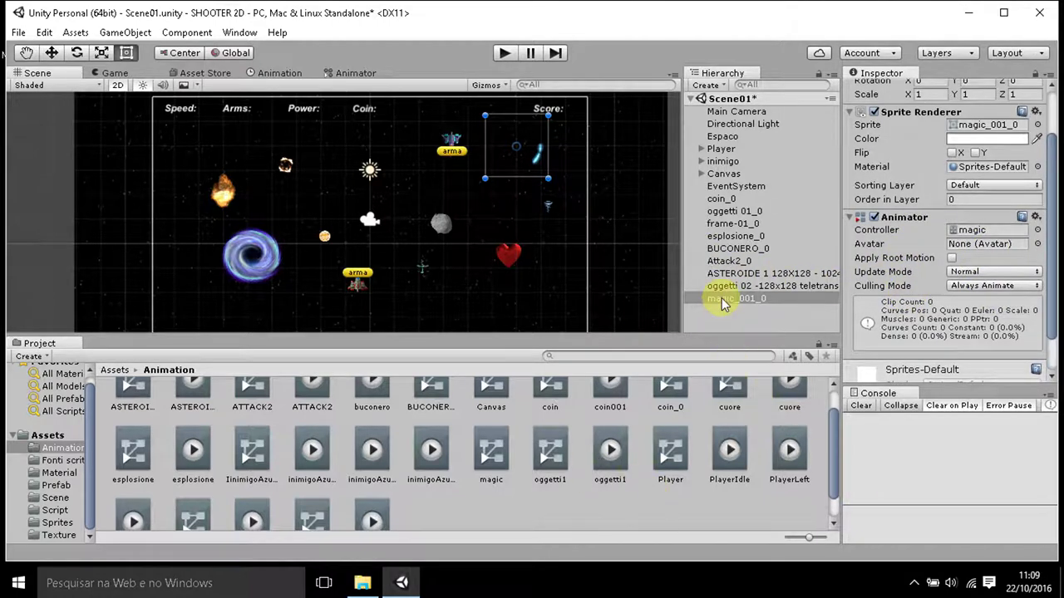
From the Animation window, create a clip named 'magic' in Assets/Animation for magic_001_0.
click(274, 74)
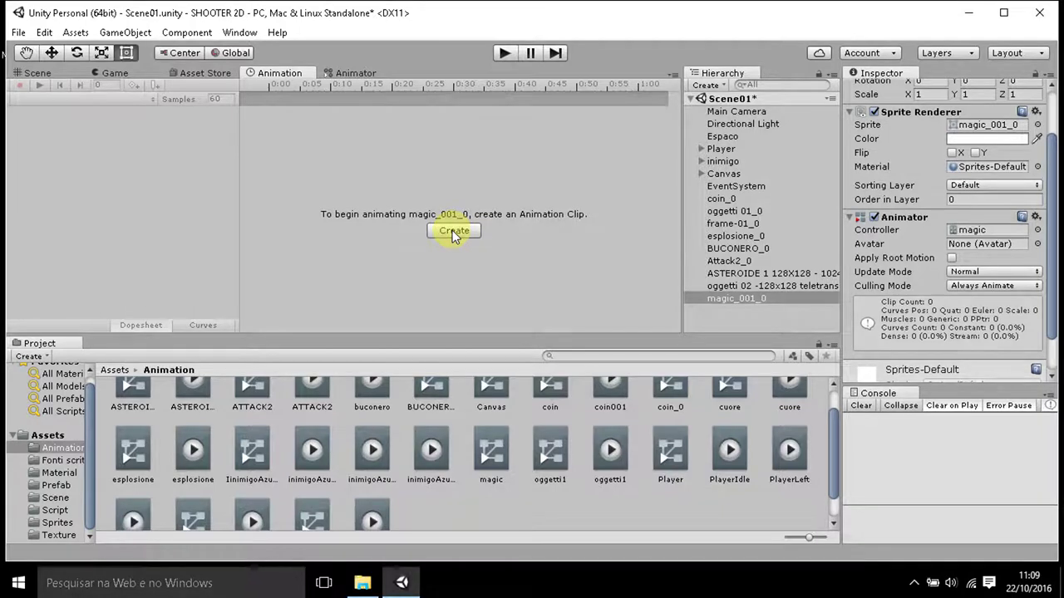
click(453, 233)
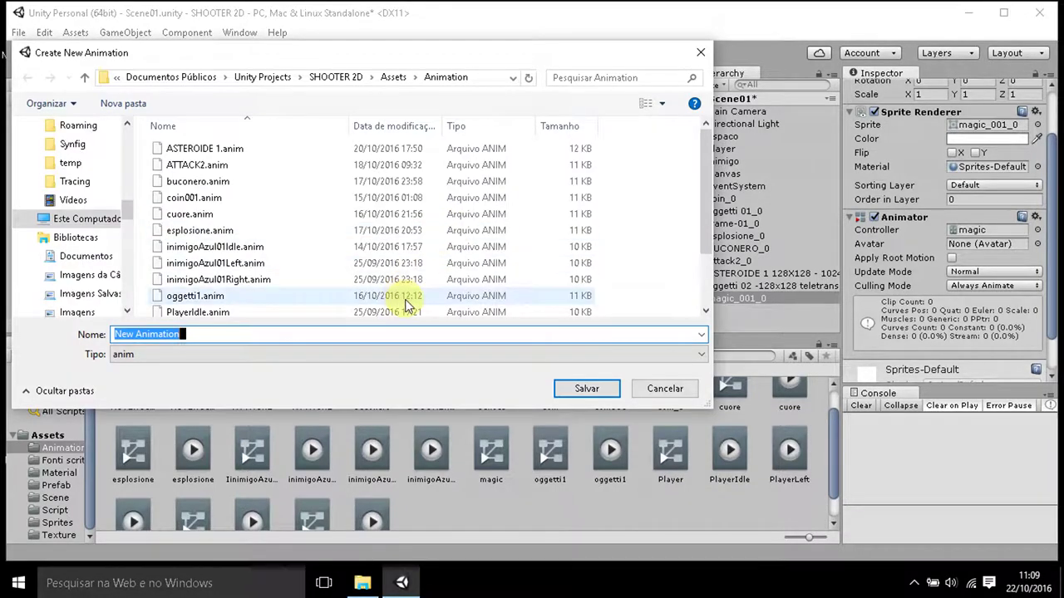
text(ma)
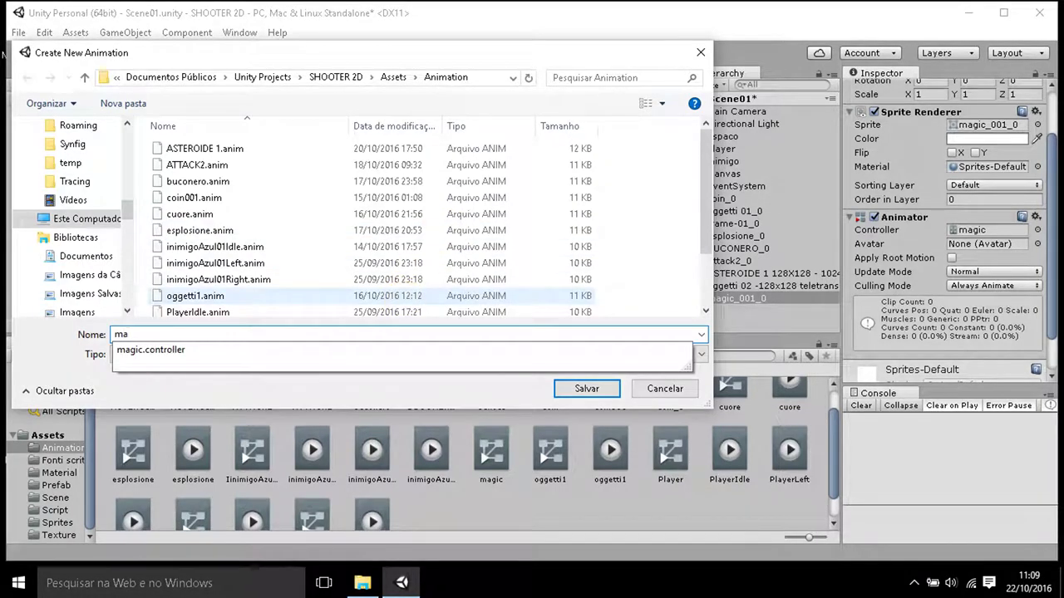
text(gic)
click(580, 388)
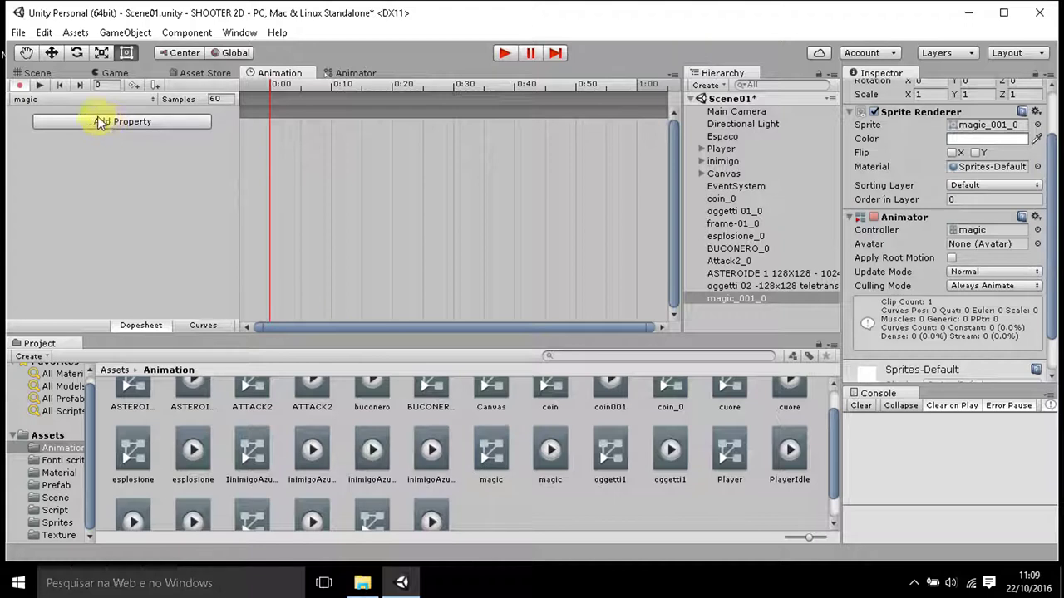
click(26, 100)
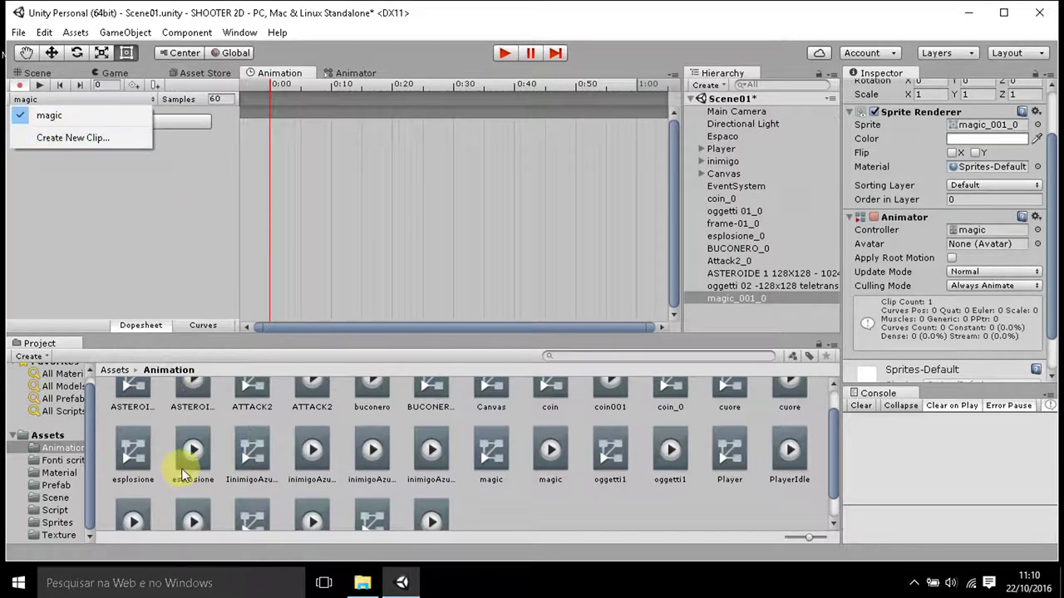
click(94, 210)
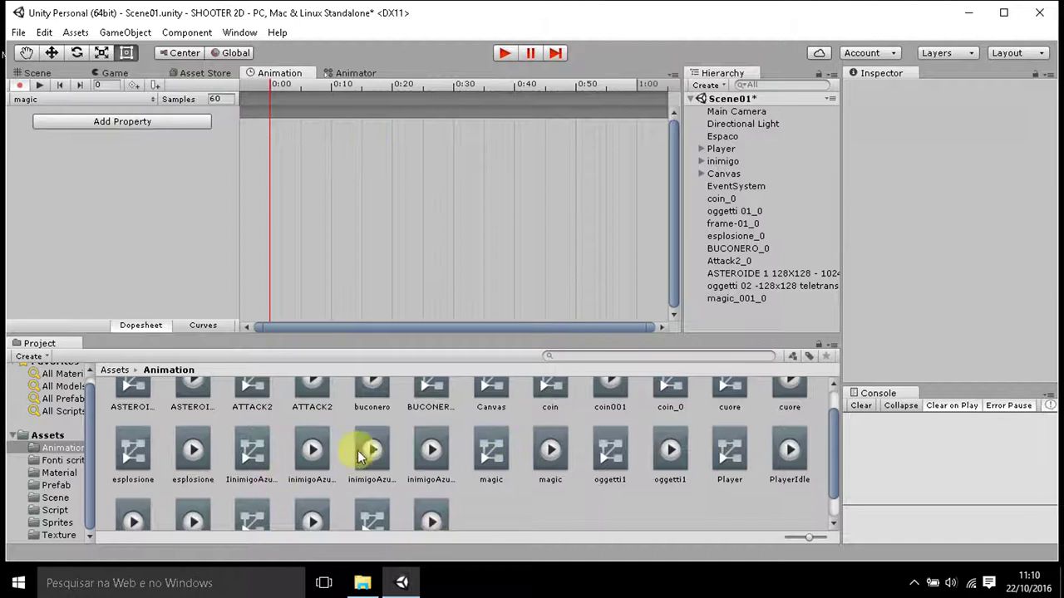
scroll(185, 505, up, 2)
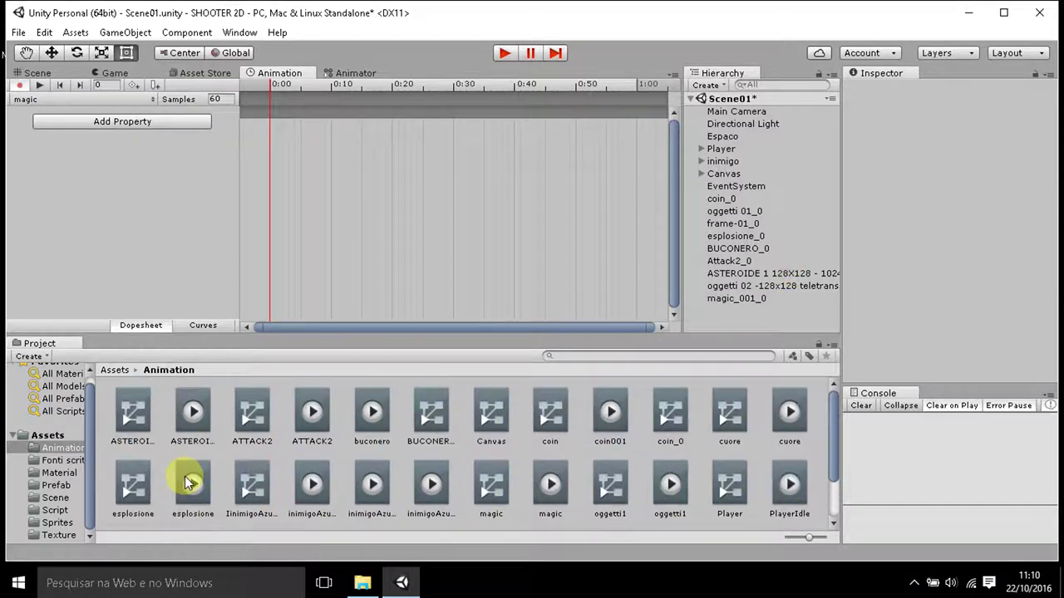
scroll(99, 442, down, 2)
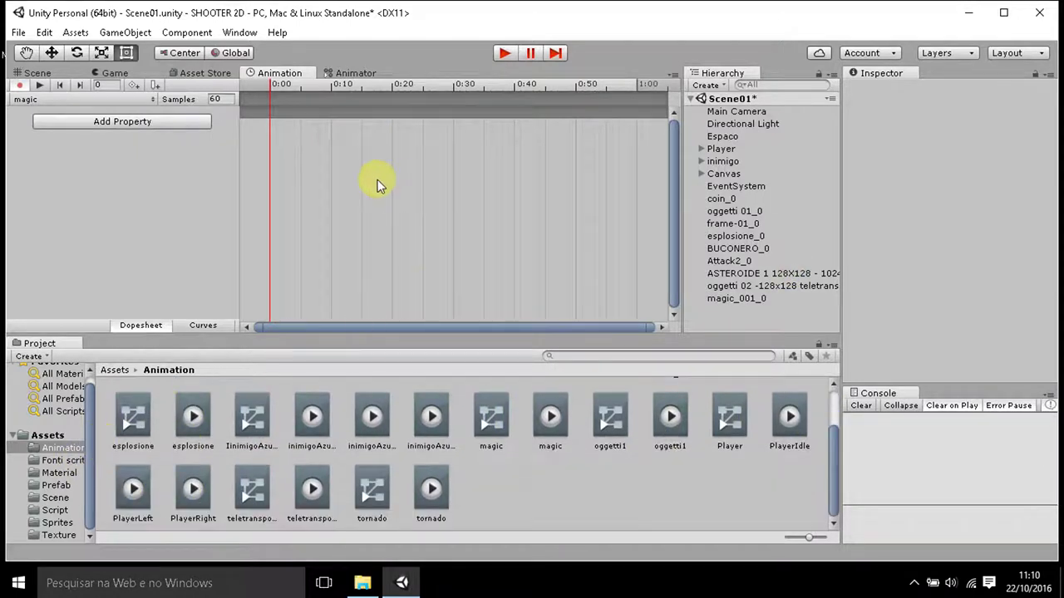
Select all 27 magic sprite frames in Assets/Sprites and drop them into the magic clip's timeline.
click(57, 523)
scroll(452, 477, up, 3)
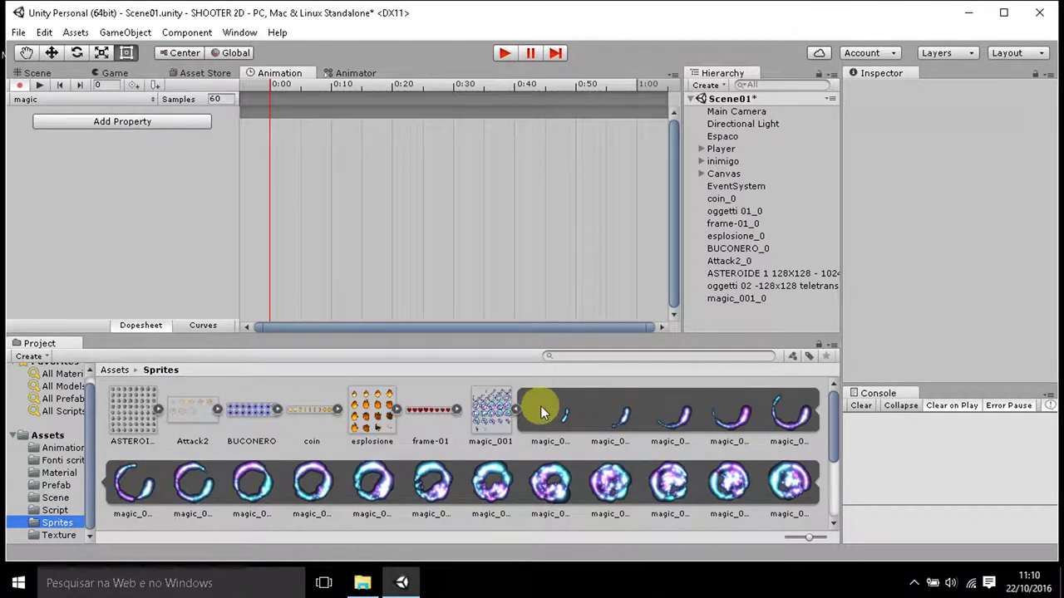
click(542, 413)
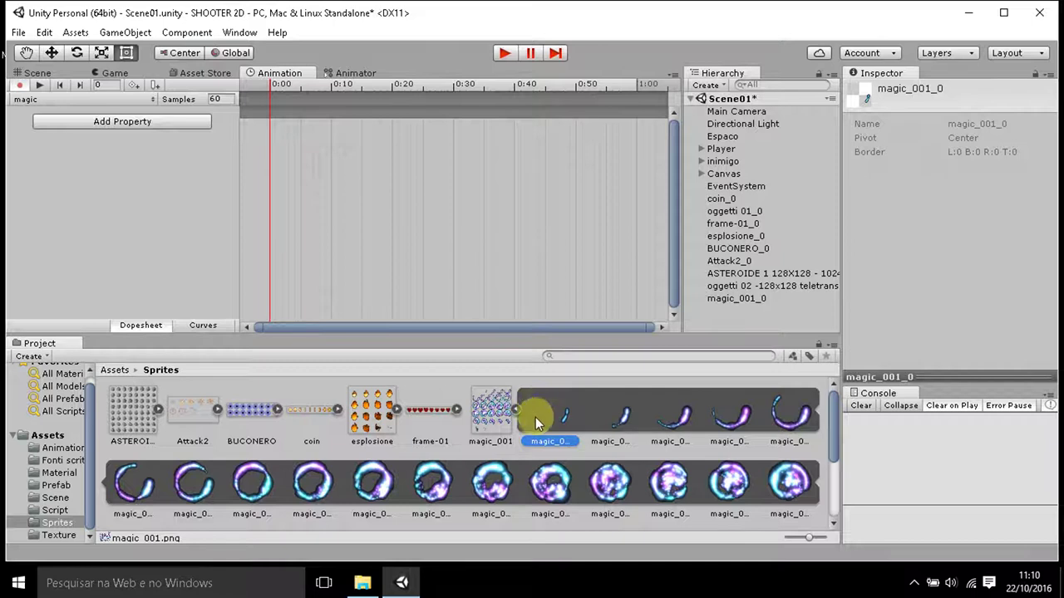
scroll(532, 416, down, 3)
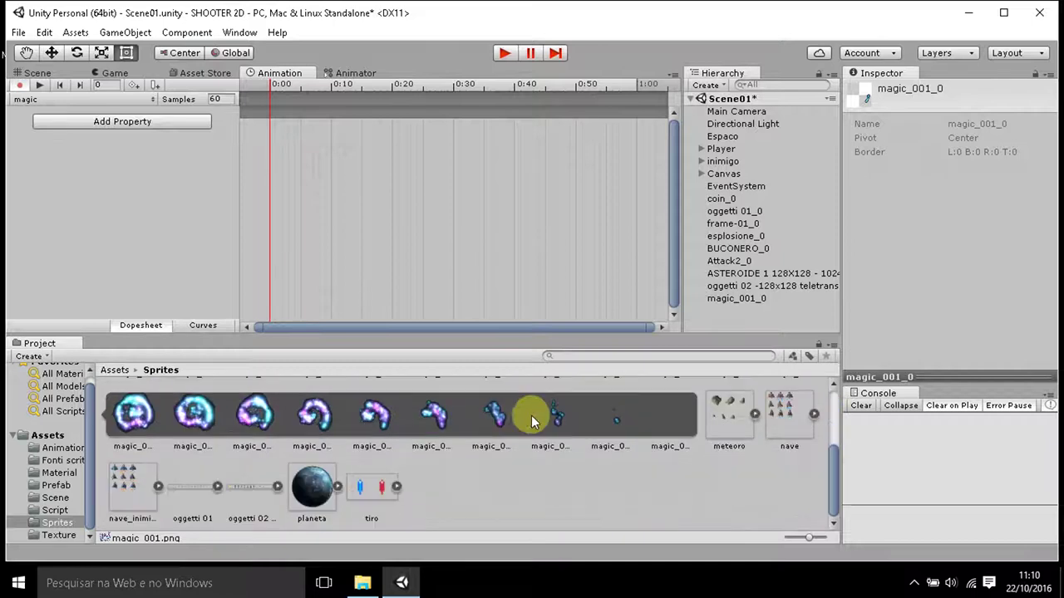
shift+click(666, 415)
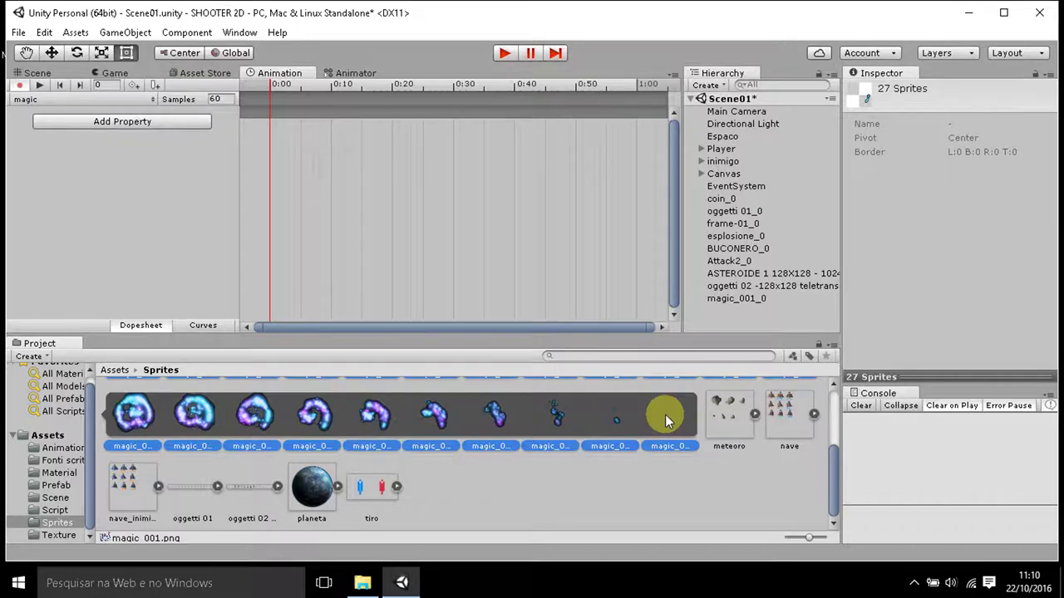
mouse_move(666, 416)
mouse_down()
mouse_move(388, 417)
mouse_move(289, 130)
mouse_up()
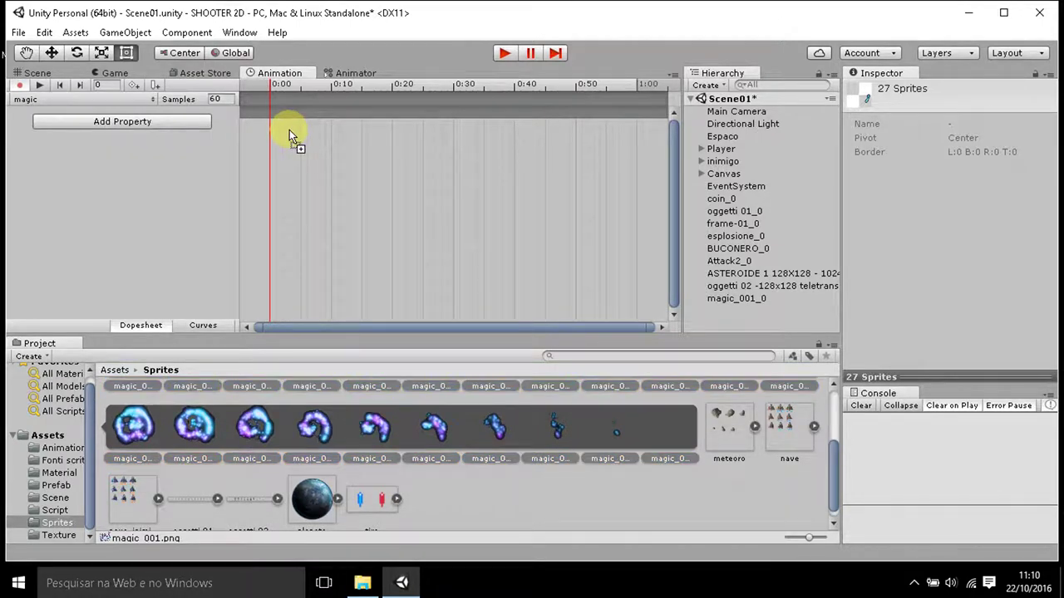
drag(289, 129, 289, 130)
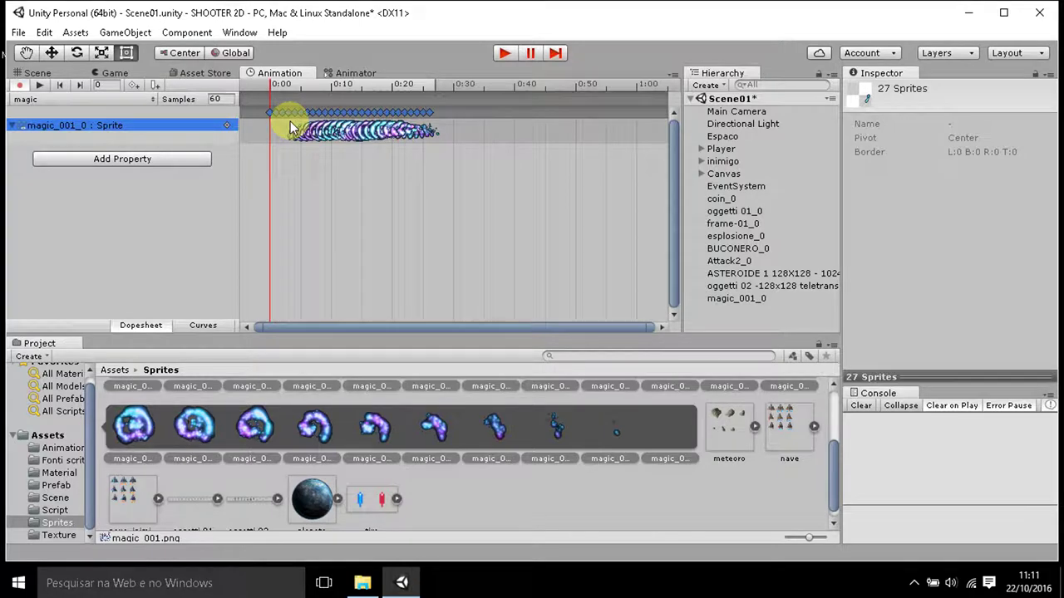
click(503, 57)
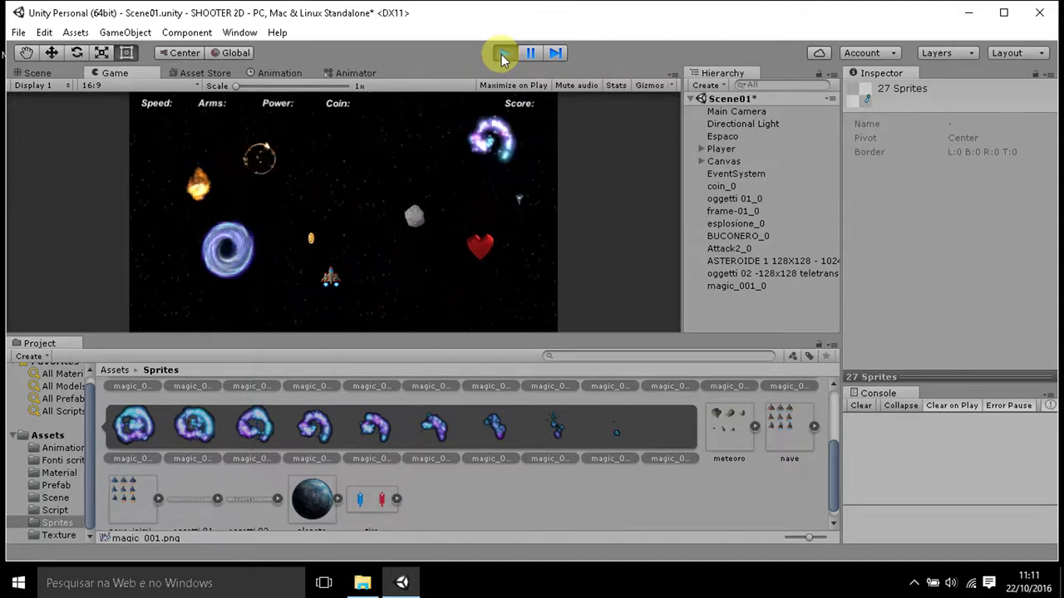
click(502, 55)
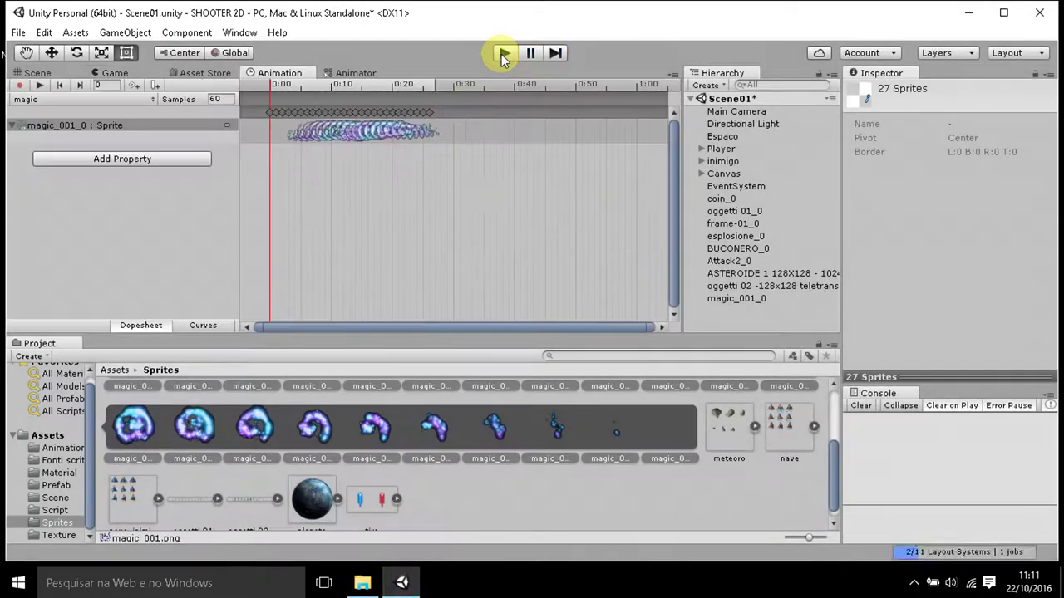
click(214, 98)
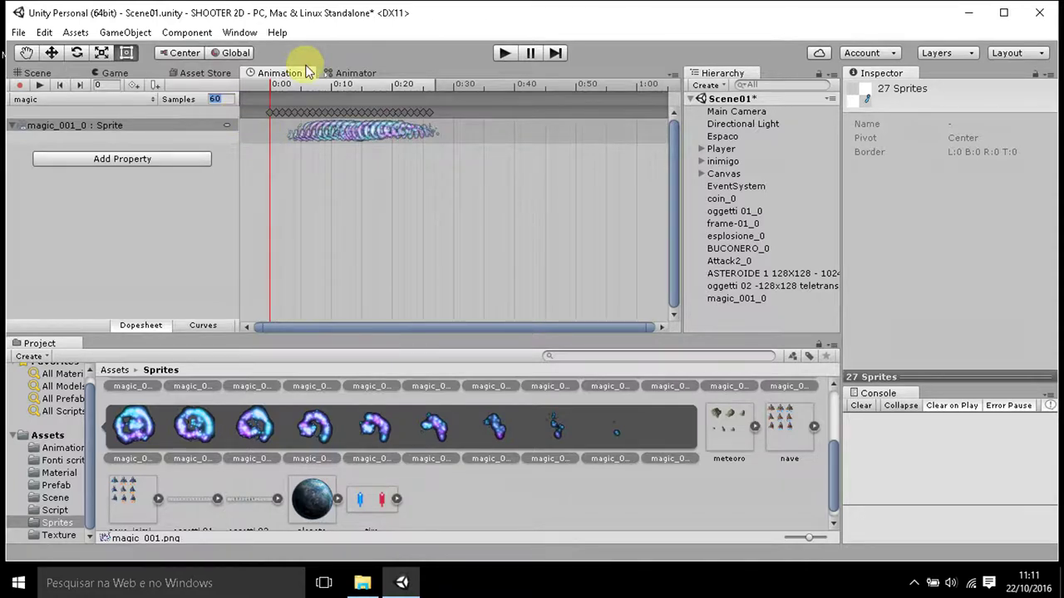
Change the clip's Samples from 60 to 20 and run the game to test it.
text(2)
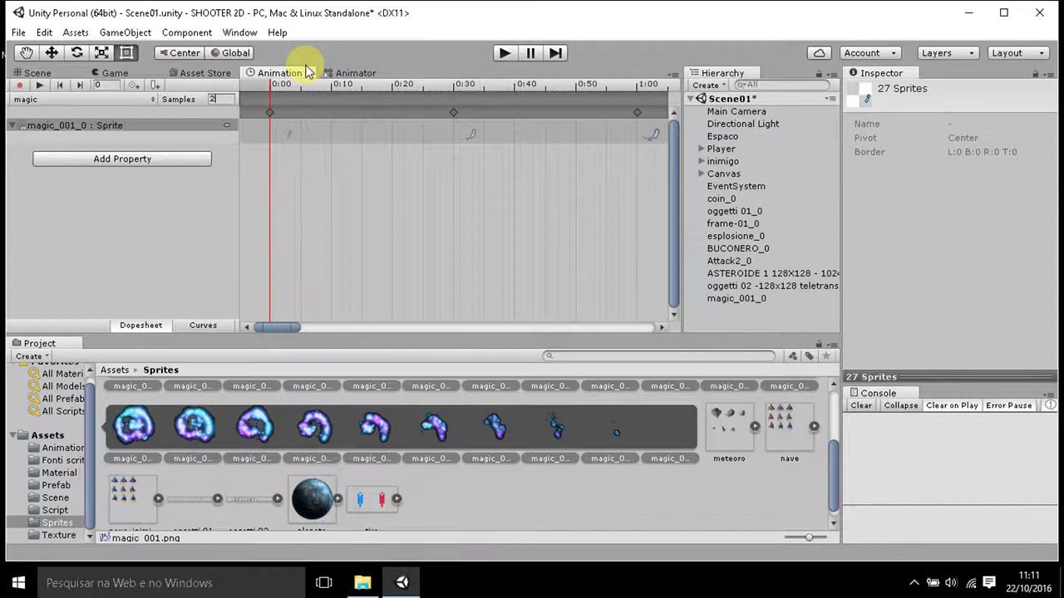
text(0)
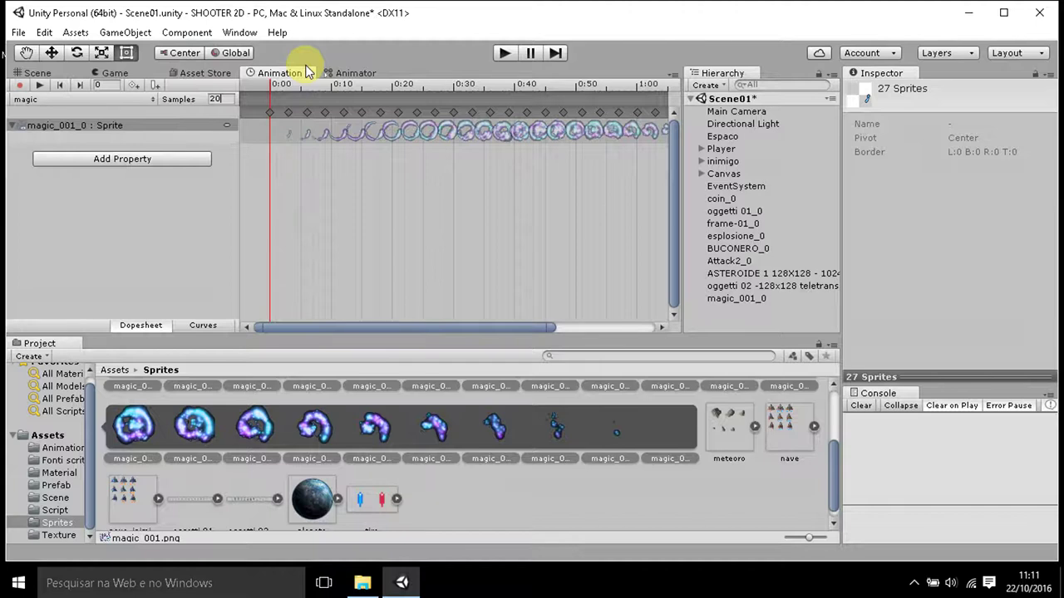
click(504, 53)
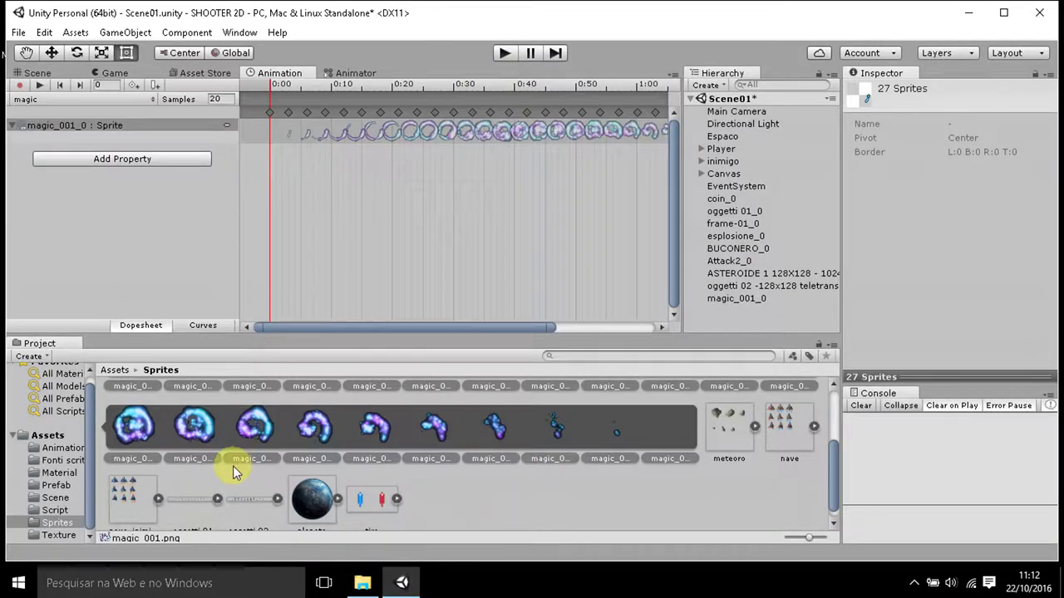
Show the magic clip's 20 FPS and Loop Time settings from Assets/Animation, then test-run and stop the game.
click(58, 449)
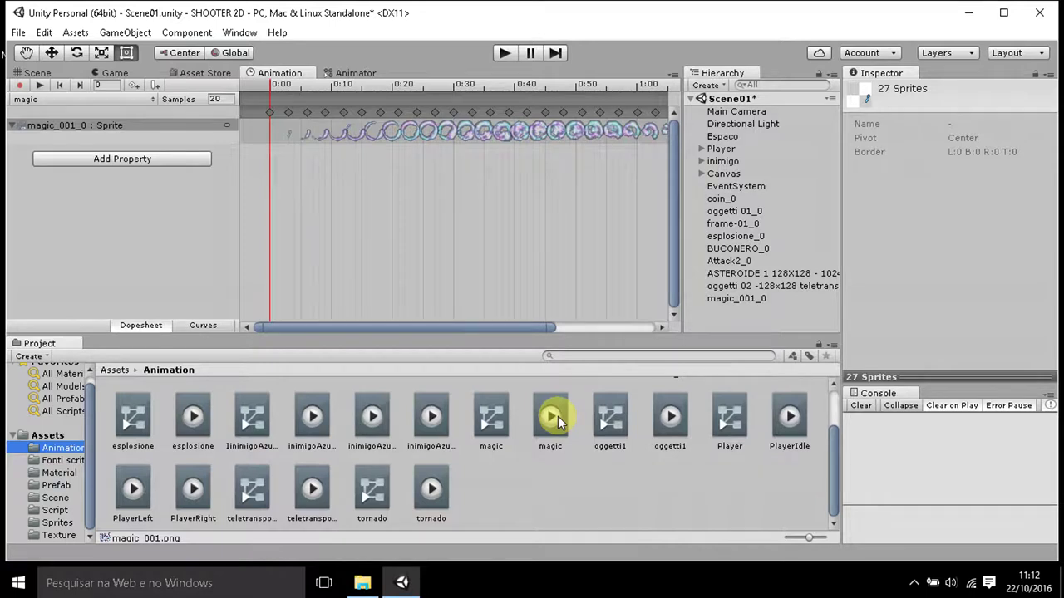
click(498, 424)
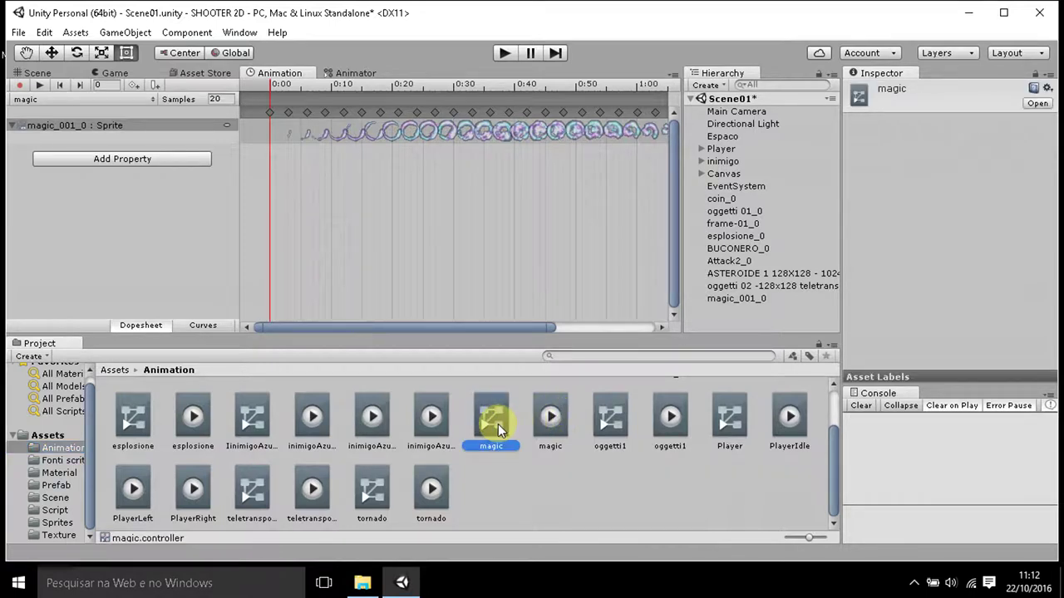
click(561, 415)
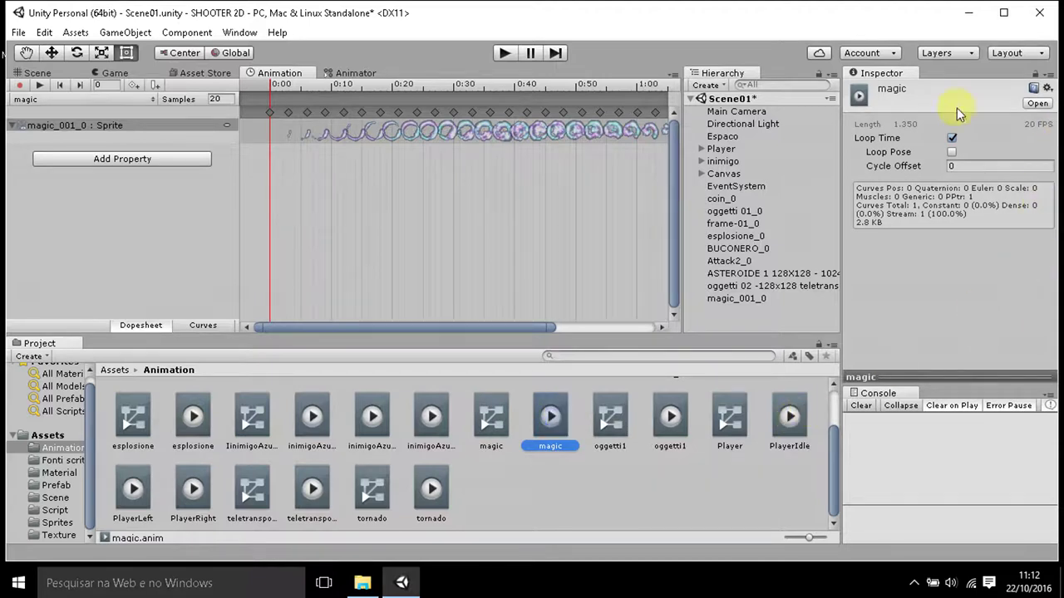
click(507, 53)
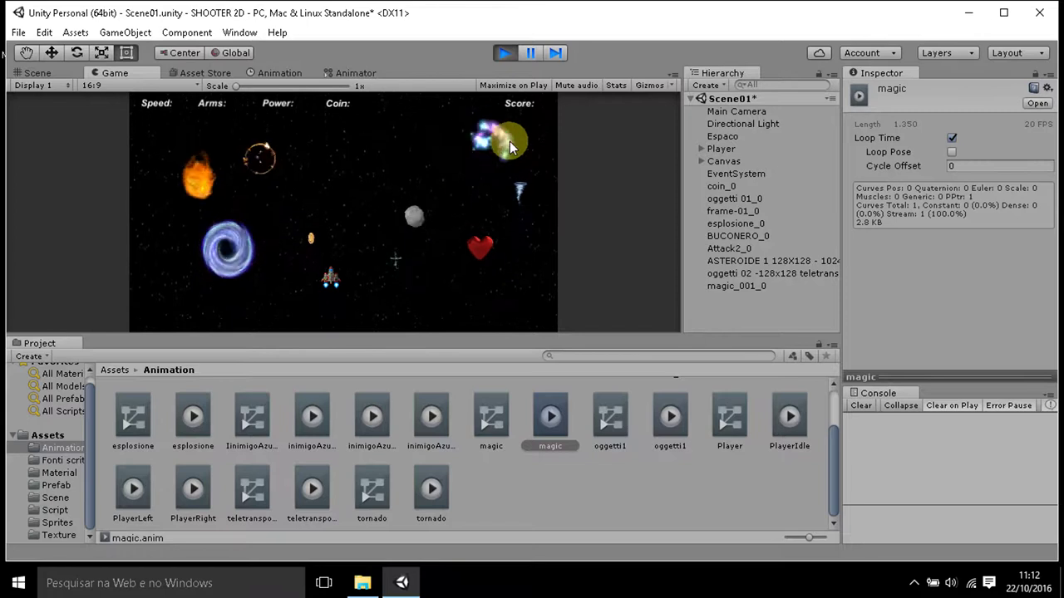
click(502, 53)
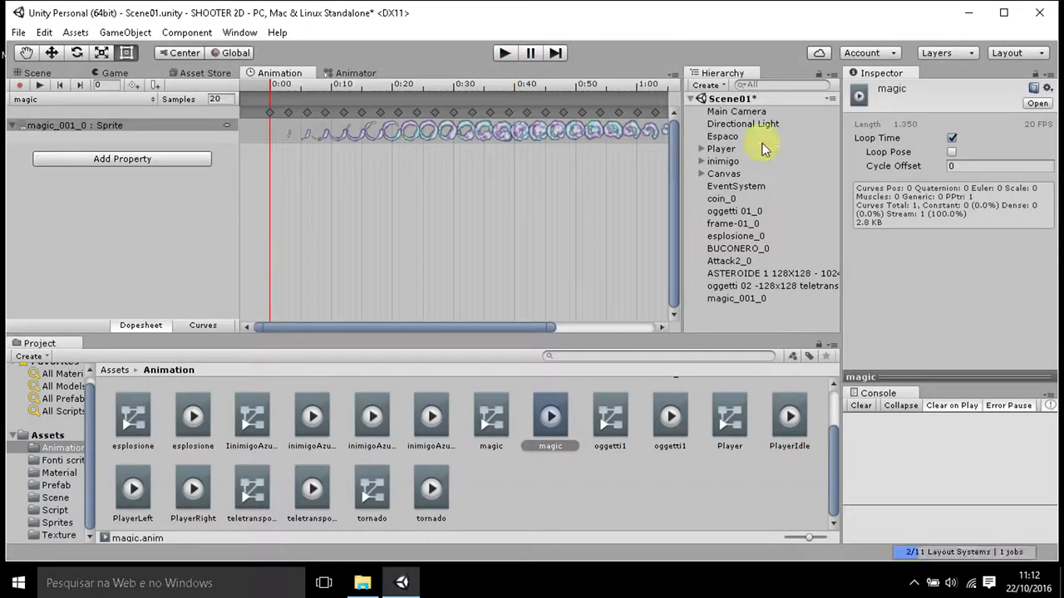
click(952, 139)
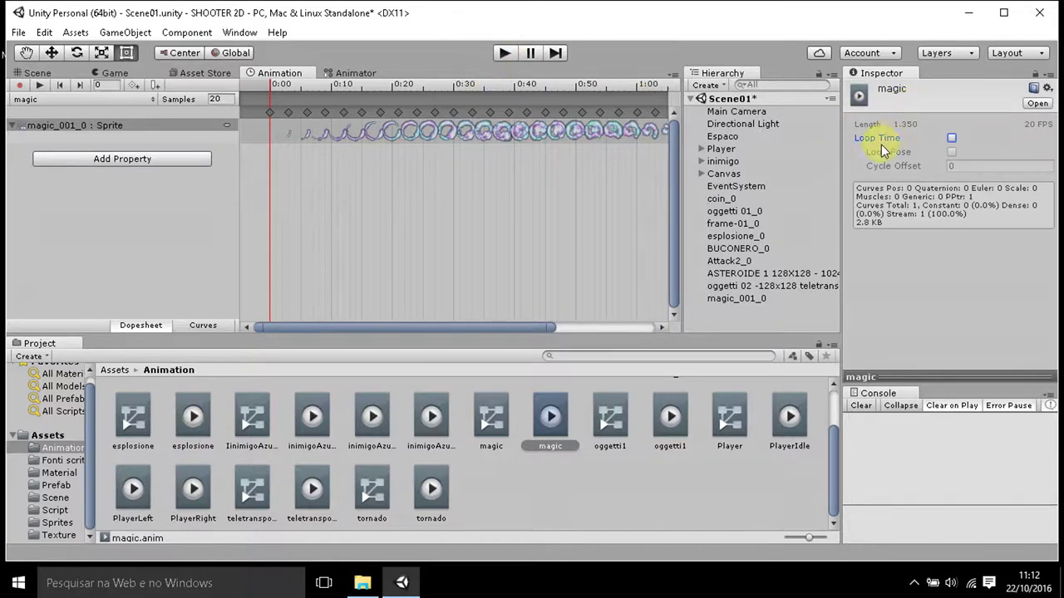
click(507, 56)
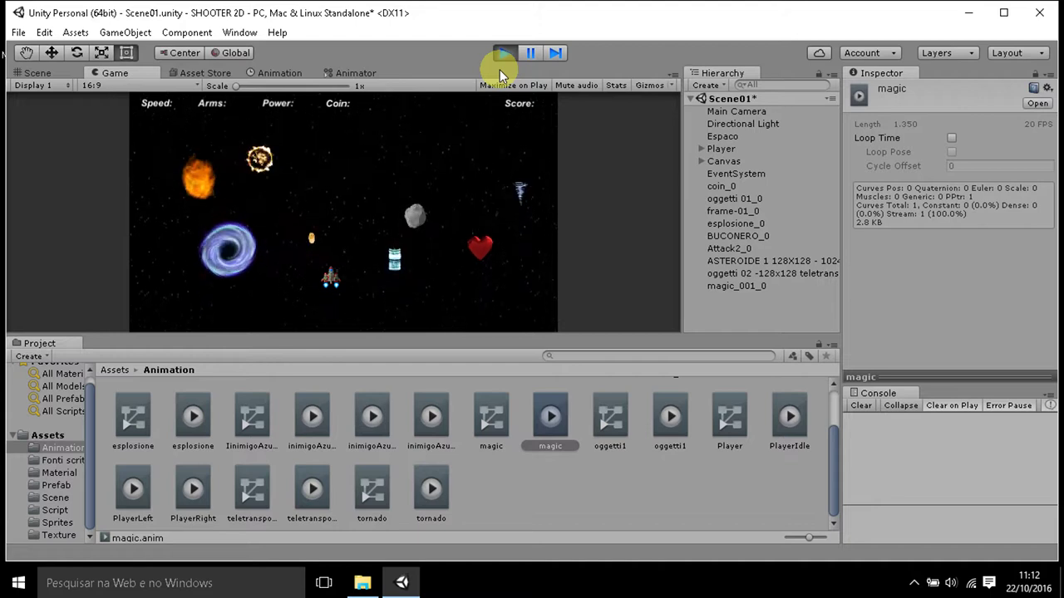
click(505, 52)
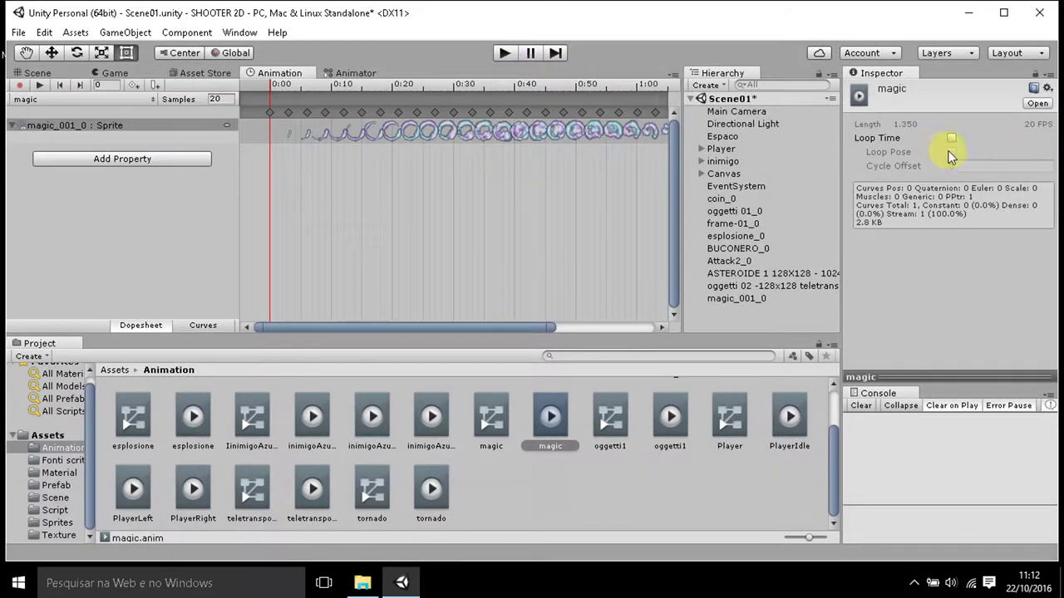
click(952, 139)
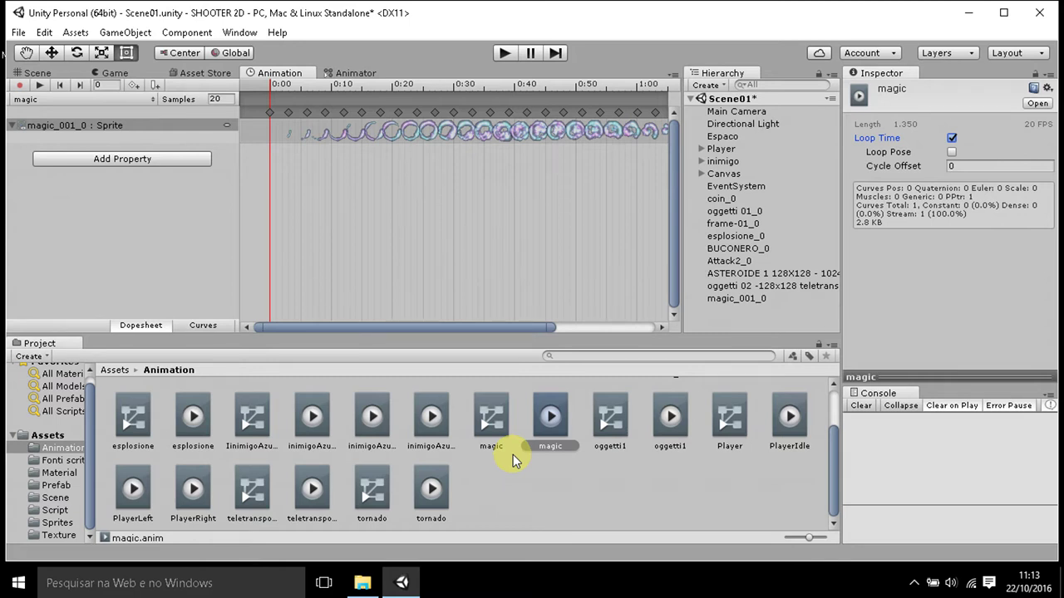
click(914, 587)
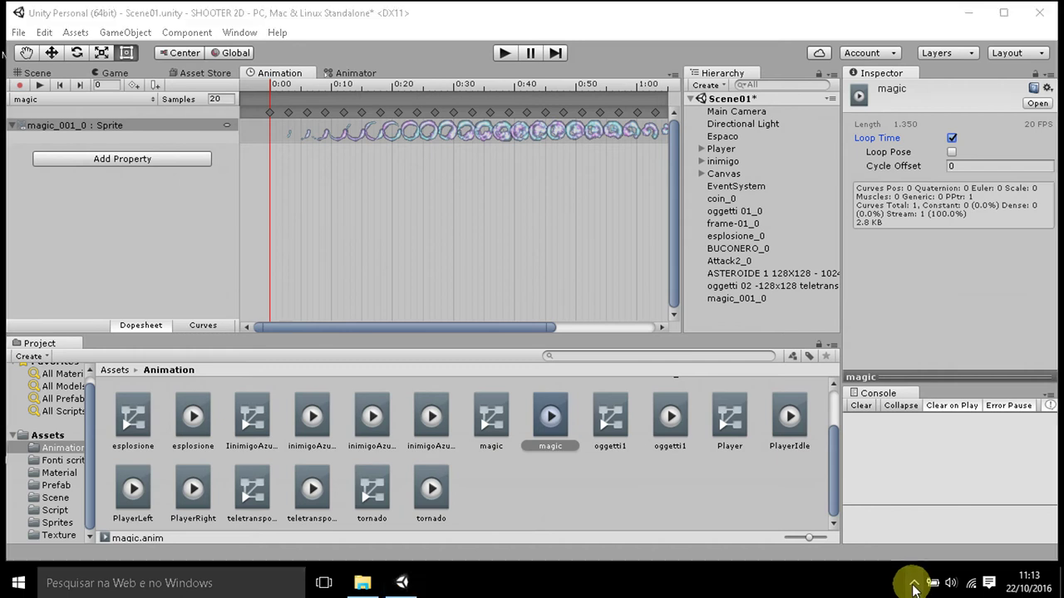